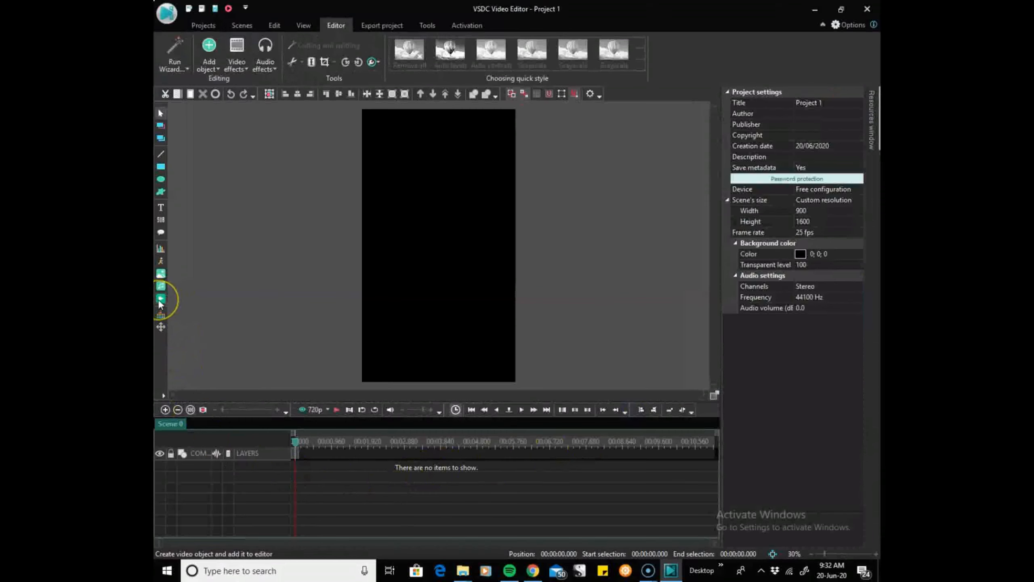
{"action": "left_click", "coordinate": [160, 298]}
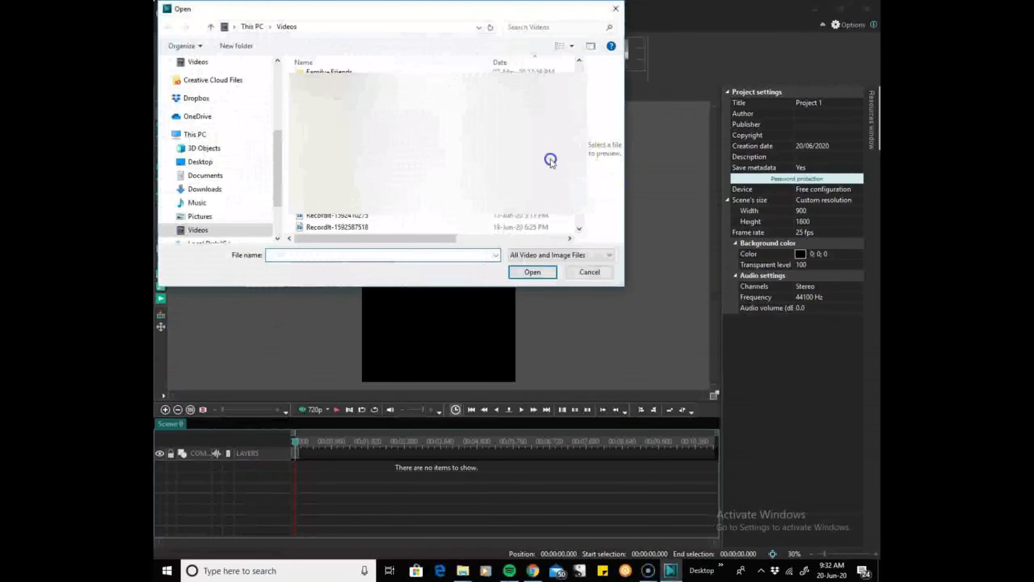
{"action": "left_click", "coordinate": [458, 216]}
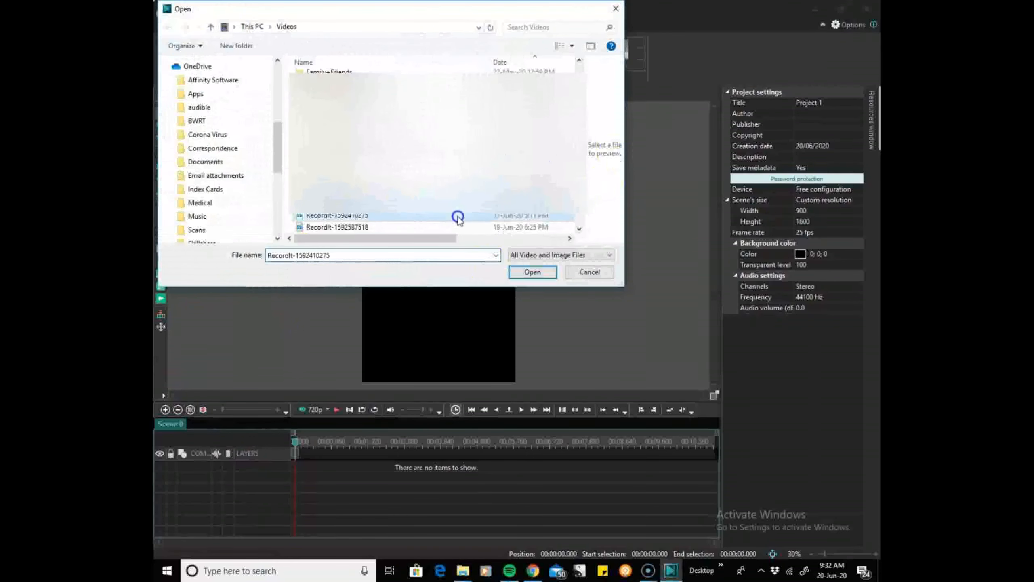
{"action": "left_click", "coordinate": [527, 273]}
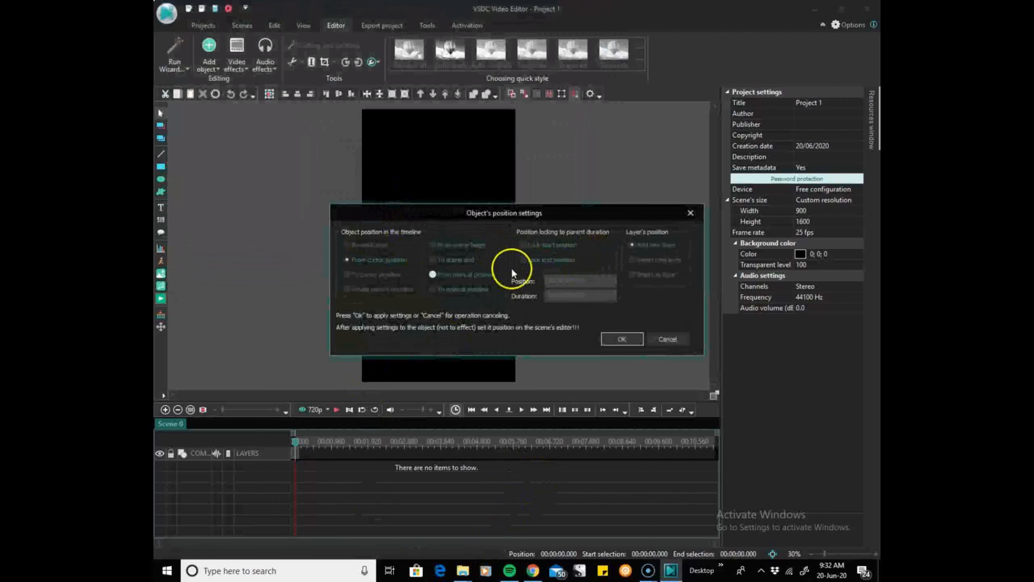
{"action": "left_click", "coordinate": [604, 341]}
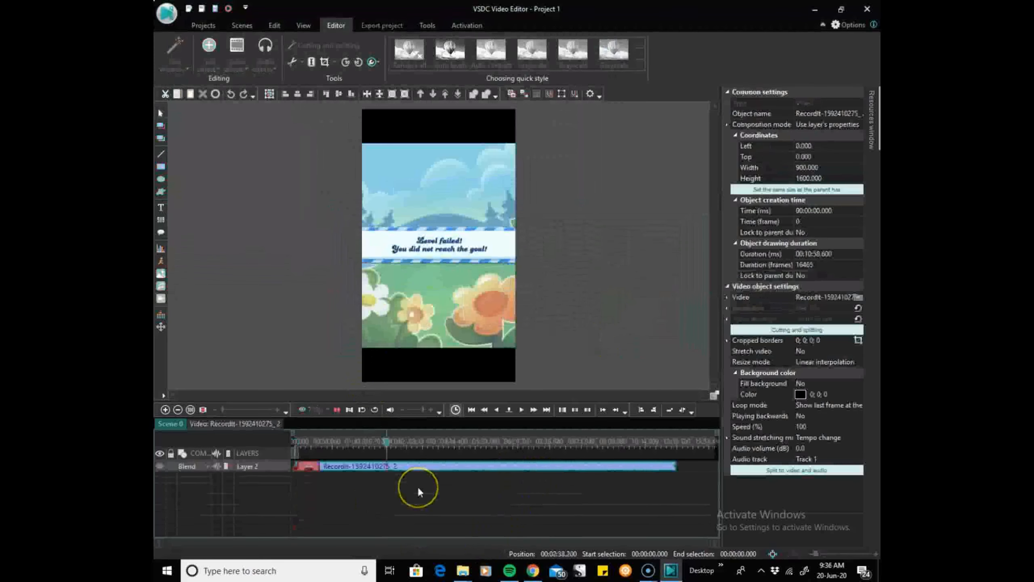
Stop the playback after the failed level and split the video at about 00:02:43.720
{"action": "left_click", "coordinate": [338, 410]}
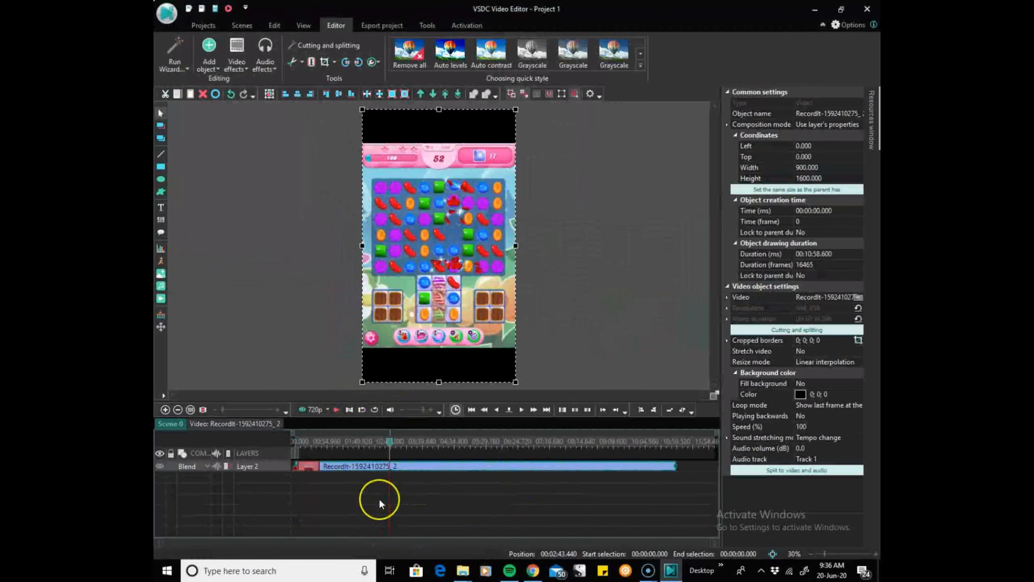
{"action": "left_click_drag", "start_coordinate": [392, 440], "coordinate": [390, 441]}
{"action": "left_click", "coordinate": [312, 63]}
{"action": "left_click", "coordinate": [519, 512]}
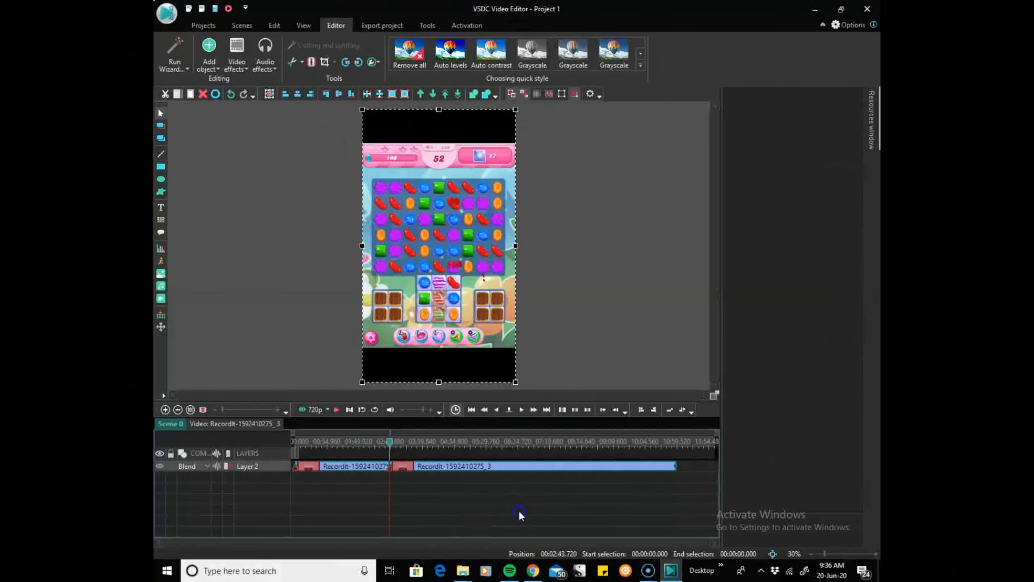
{"action": "left_click", "coordinate": [311, 63]}
{"action": "left_click", "coordinate": [469, 503]}
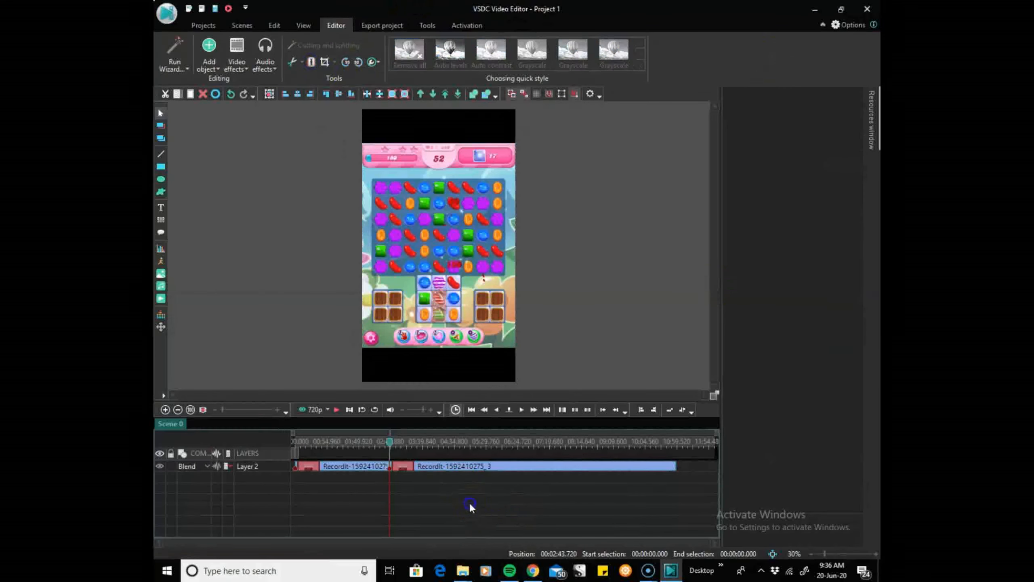
Separate the second part onto its own layer, delete the first part and move the remaining clip to the timeline start
{"action": "left_click_drag", "start_coordinate": [479, 466], "coordinate": [479, 477]}
{"action": "left_click", "coordinate": [330, 466]}
{"action": "key", "text": "Delete"}
{"action": "left_click", "coordinate": [388, 443]}
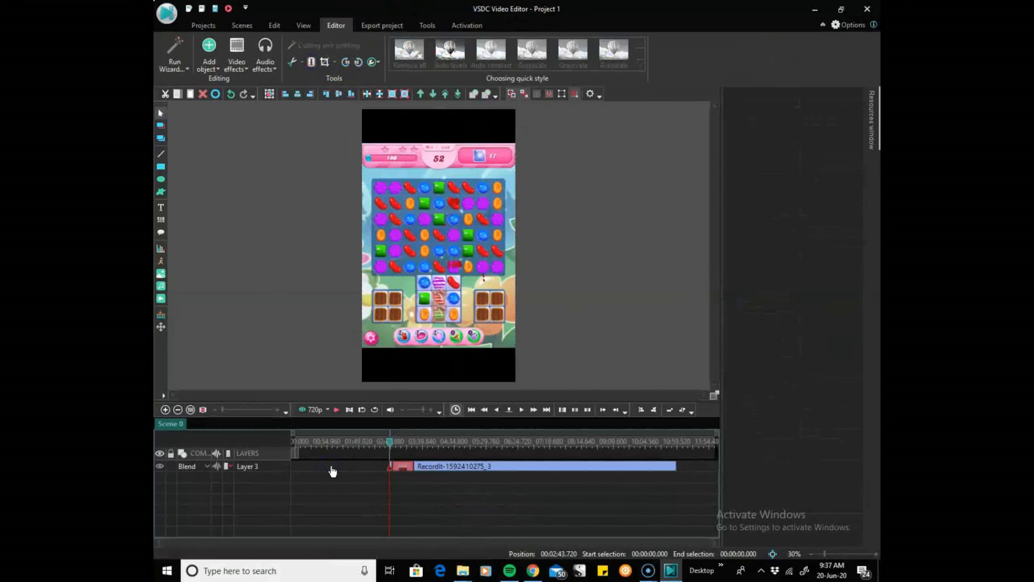
{"action": "left_click_drag", "start_coordinate": [439, 472], "coordinate": [358, 476]}
Find the start of the next attempt, with the score at 0 and 52 moves, and split the clip at 00:02:52.360
{"action": "left_click_drag", "start_coordinate": [302, 440], "coordinate": [429, 446]}
{"action": "left_click", "coordinate": [425, 443]}
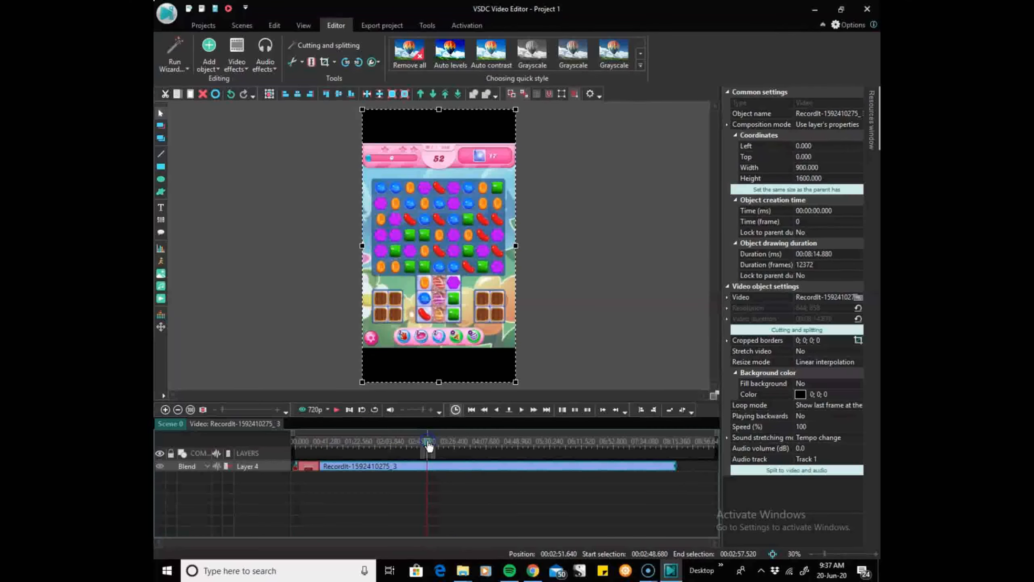
{"action": "left_click_drag", "start_coordinate": [430, 445], "coordinate": [429, 447]}
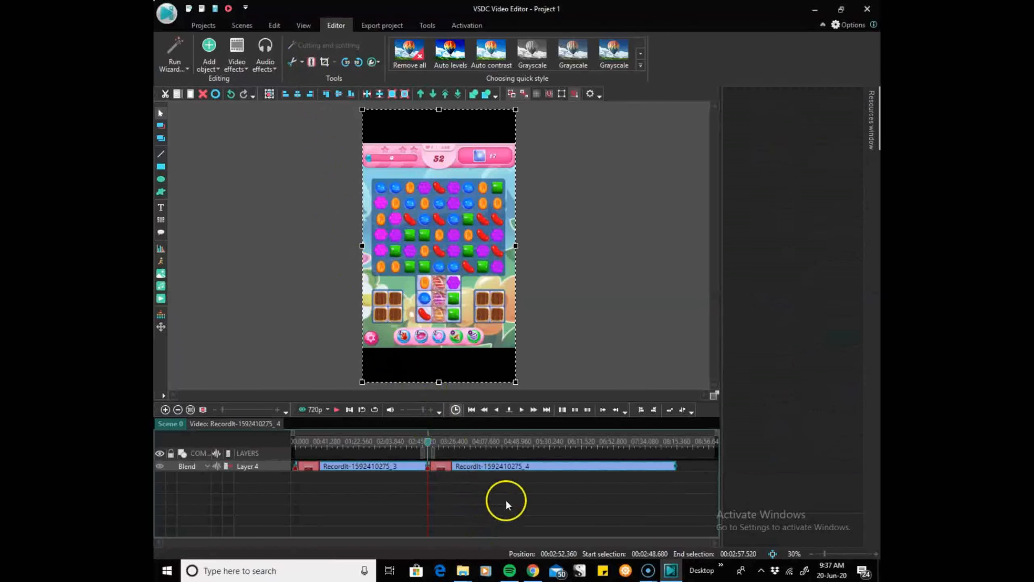
Put the clip after the new cut on its own layer, remove the one before it and shift the rest to time zero
{"action": "left_click_drag", "start_coordinate": [512, 466], "coordinate": [493, 483]}
{"action": "left_click", "coordinate": [343, 467]}
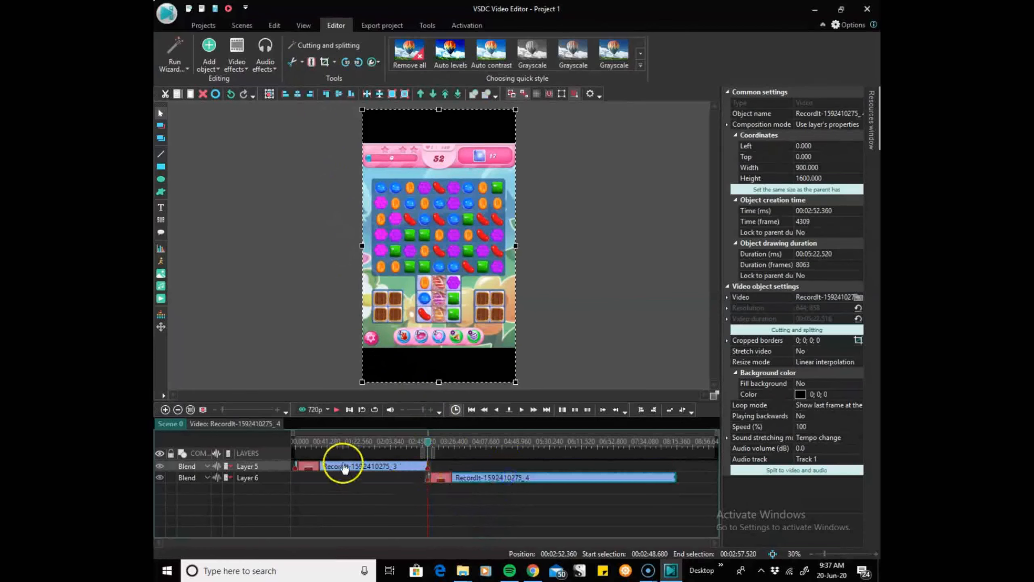
{"action": "key", "text": "Delete"}
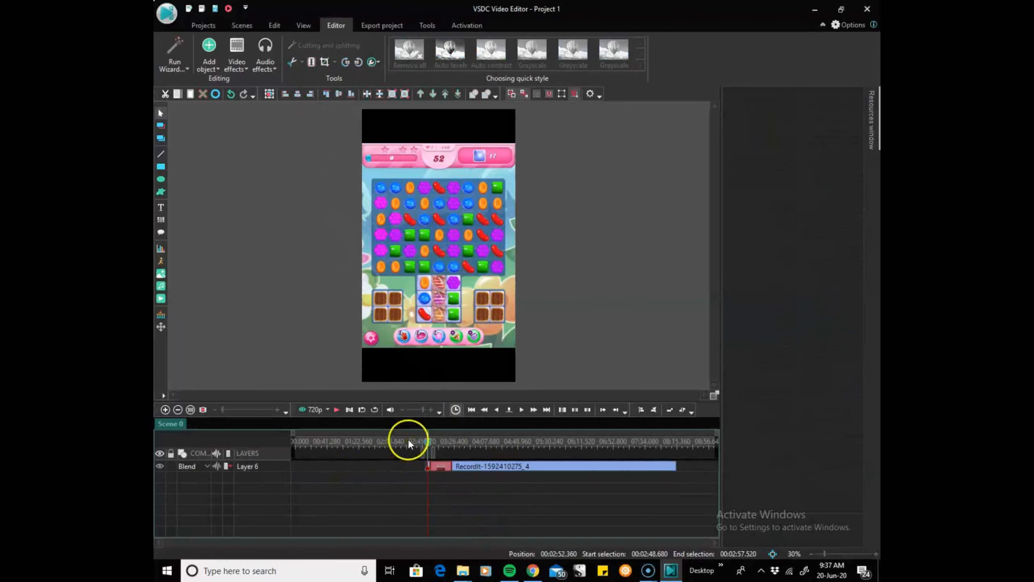
{"action": "left_click_drag", "start_coordinate": [428, 443], "coordinate": [229, 448]}
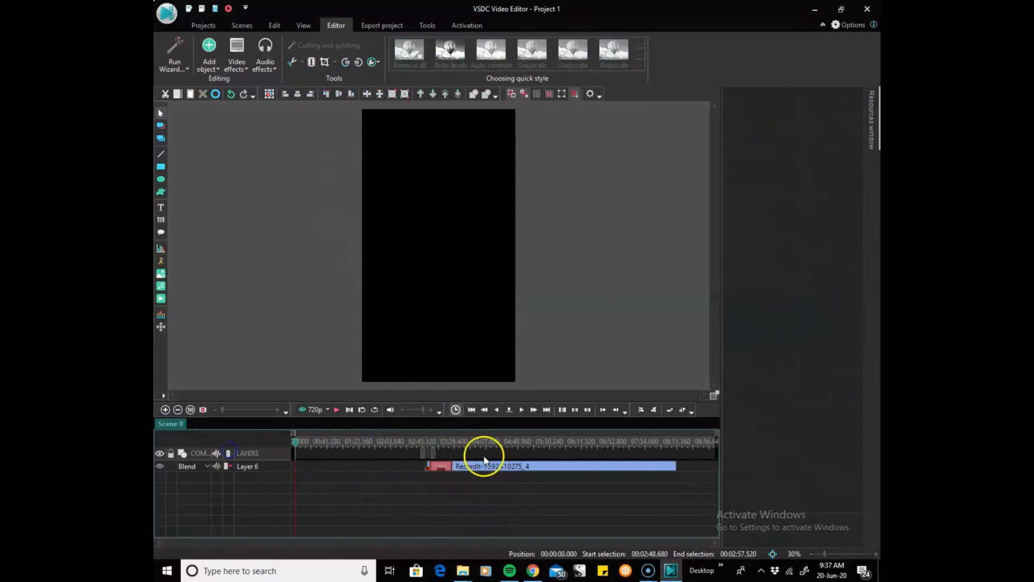
{"action": "left_click_drag", "start_coordinate": [495, 469], "coordinate": [341, 473]}
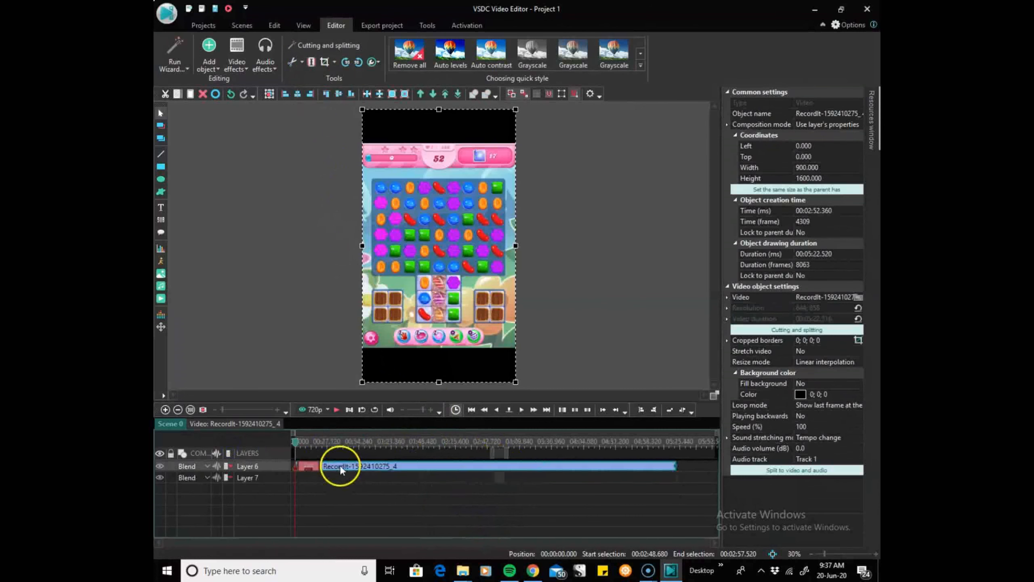
Scrub and play the footage to examine where the completed level ends and where the next level begins
{"action": "left_click_drag", "start_coordinate": [295, 441], "coordinate": [500, 449]}
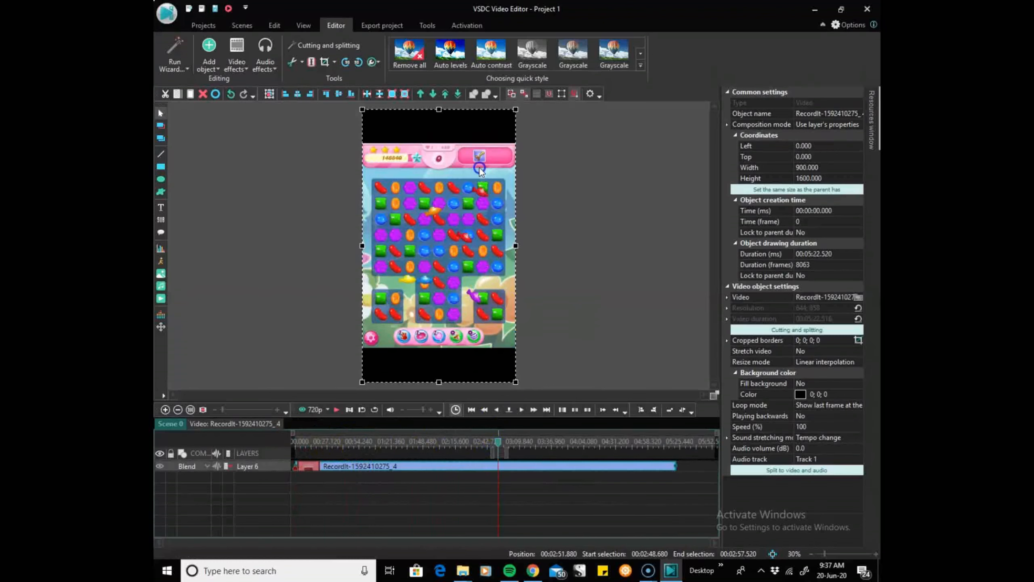
{"action": "left_click", "coordinate": [502, 443]}
{"action": "left_click_drag", "start_coordinate": [504, 443], "coordinate": [509, 444]}
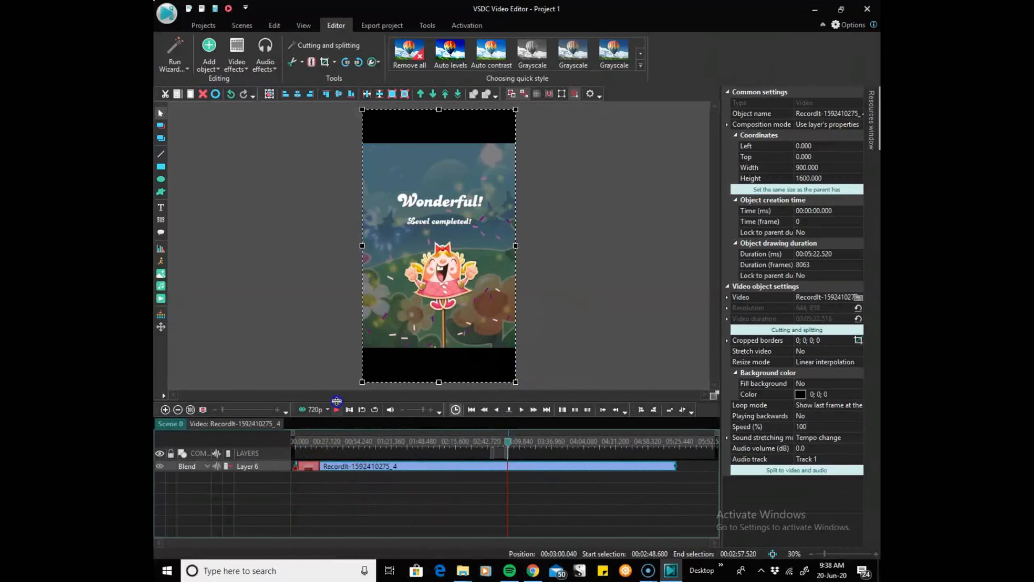
{"action": "left_click", "coordinate": [337, 409]}
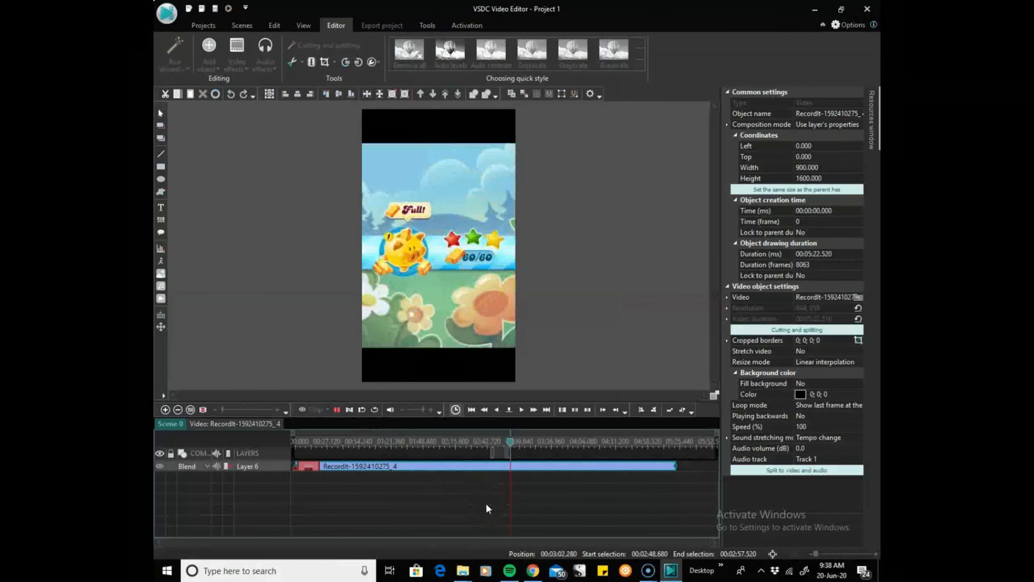
{"action": "left_click", "coordinate": [338, 408]}
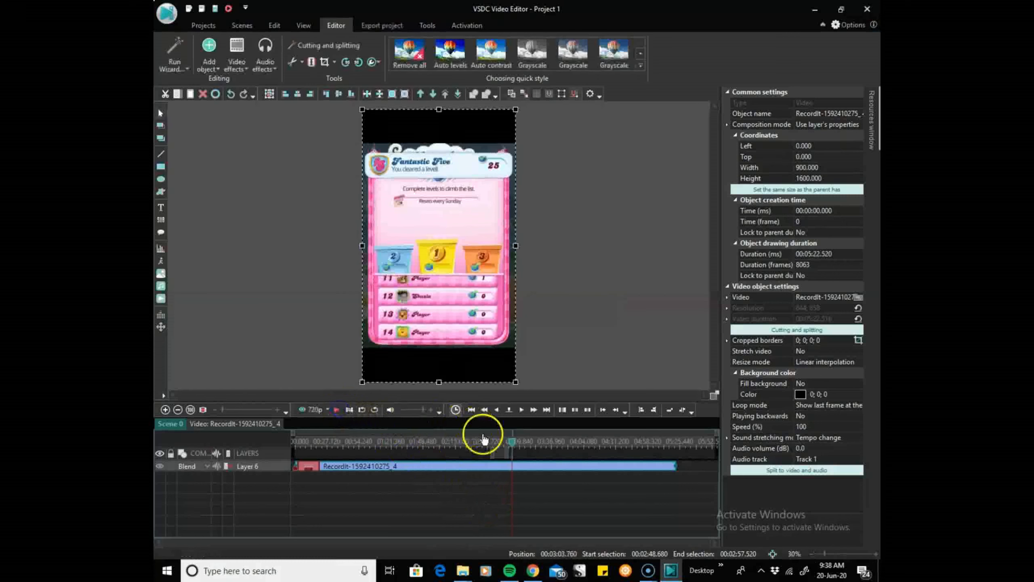
{"action": "left_click_drag", "start_coordinate": [512, 441], "coordinate": [535, 444]}
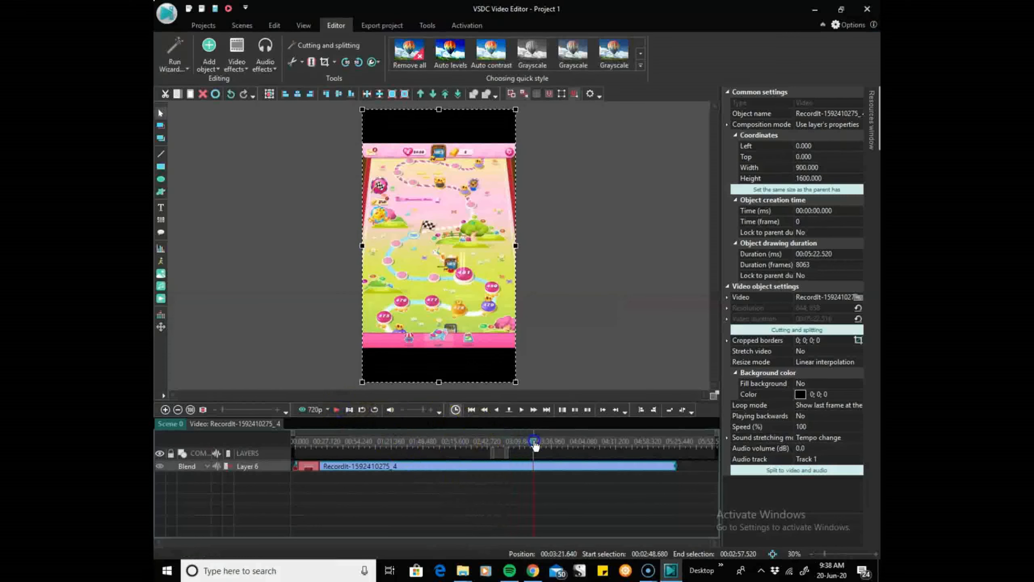
{"action": "left_click", "coordinate": [556, 441]}
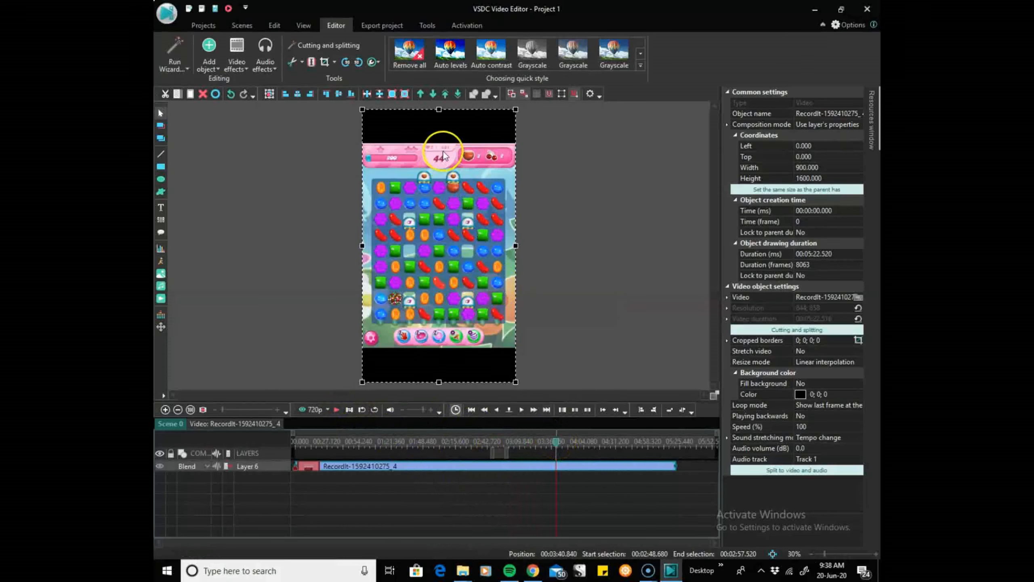
Return to the "Wonderful! Level completed!" screen and split the clip at 00:02:59.080
{"action": "left_click", "coordinate": [505, 443]}
{"action": "left_click_drag", "start_coordinate": [505, 444], "coordinate": [502, 444]}
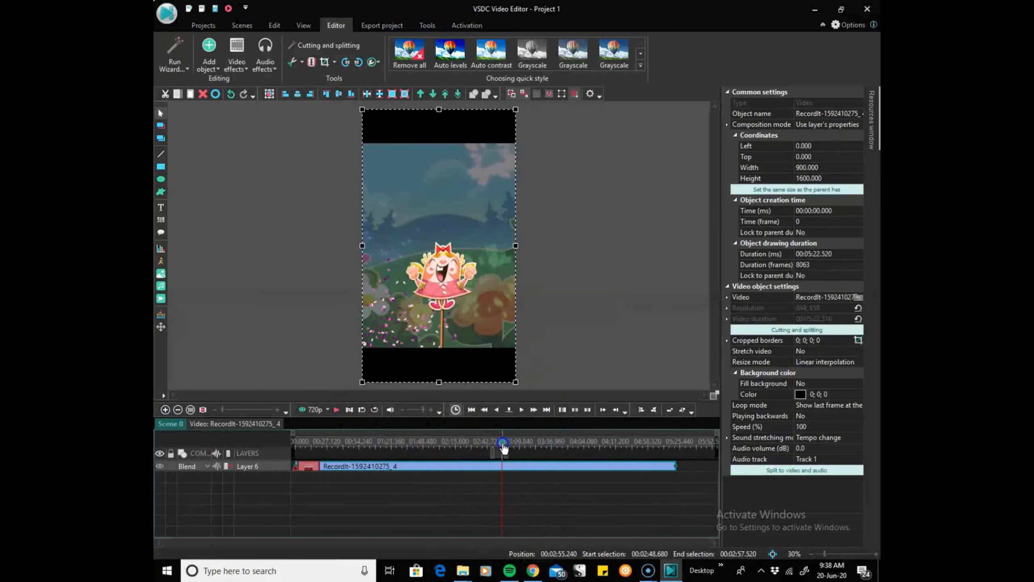
{"action": "left_click", "coordinate": [338, 409]}
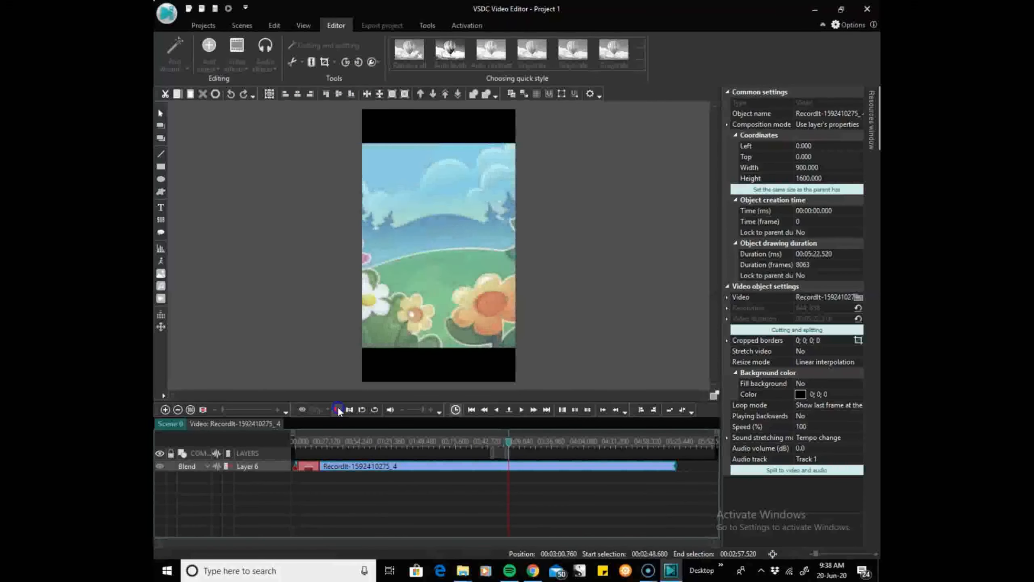
{"action": "left_click", "coordinate": [338, 408]}
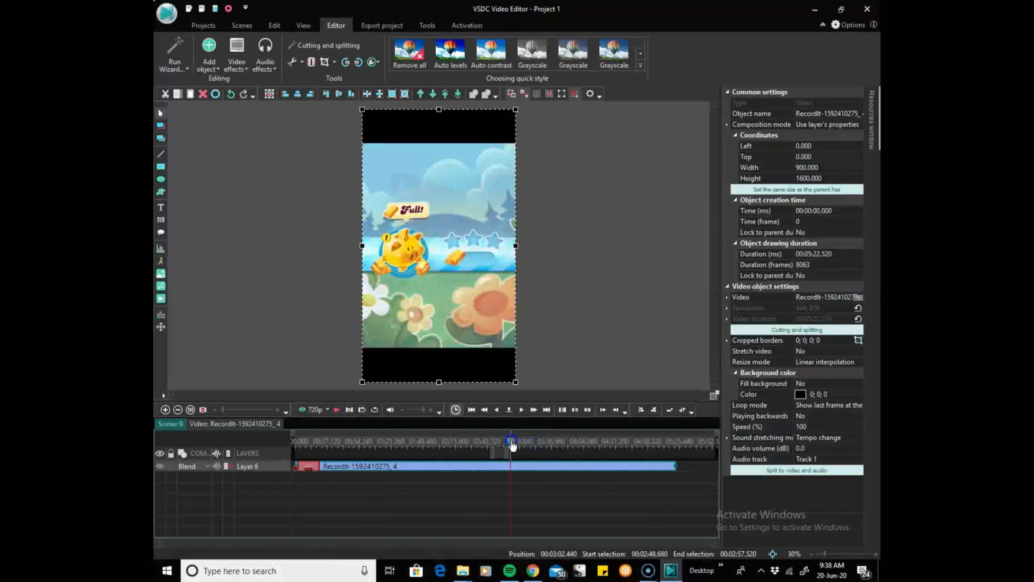
{"action": "left_click_drag", "start_coordinate": [512, 443], "coordinate": [506, 442]}
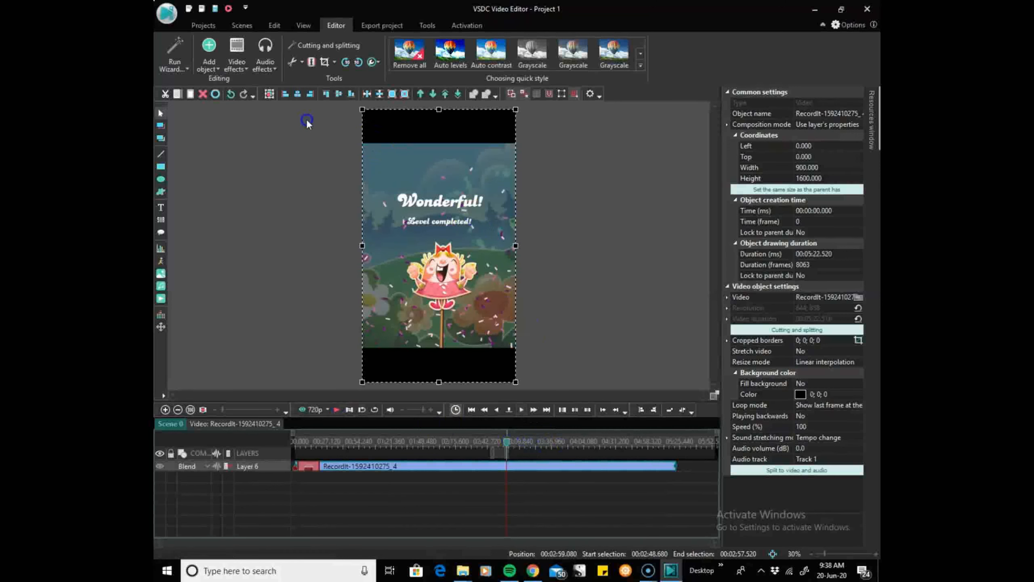
{"action": "left_click", "coordinate": [311, 62]}
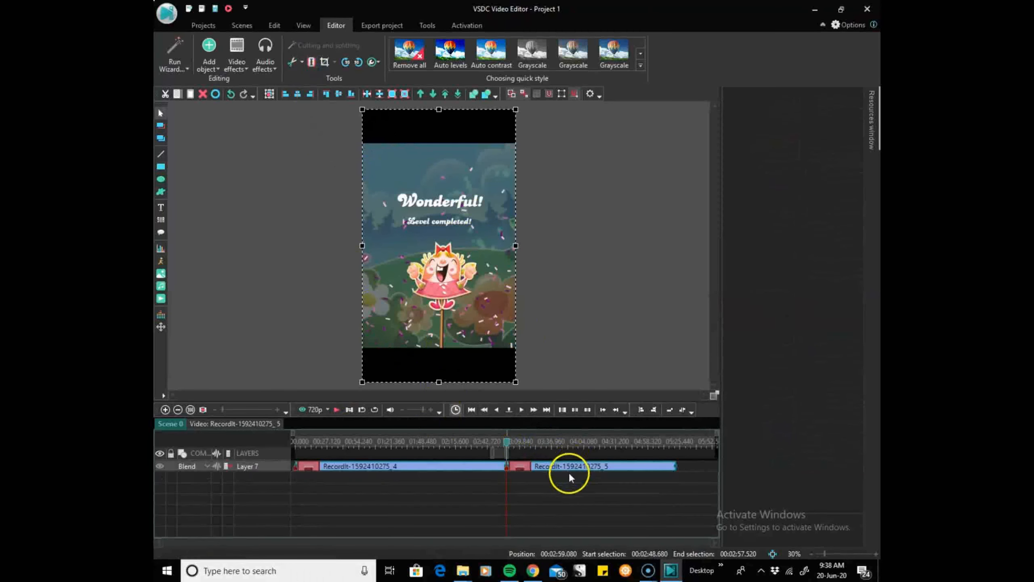
Move the clip after the level-completed cut to a separate layer below the first and align it with the timeline start
{"action": "left_click_drag", "start_coordinate": [563, 465], "coordinate": [567, 476]}
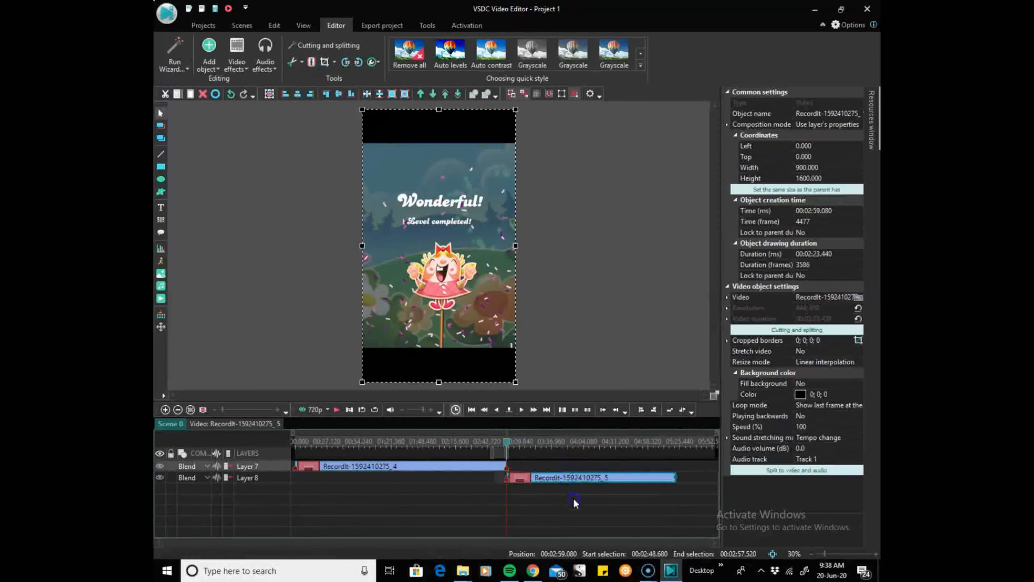
{"action": "left_click", "coordinate": [573, 496]}
{"action": "left_click", "coordinate": [507, 441]}
{"action": "left_click_drag", "start_coordinate": [507, 442], "coordinate": [282, 448]}
{"action": "left_click_drag", "start_coordinate": [589, 481], "coordinate": [497, 480]}
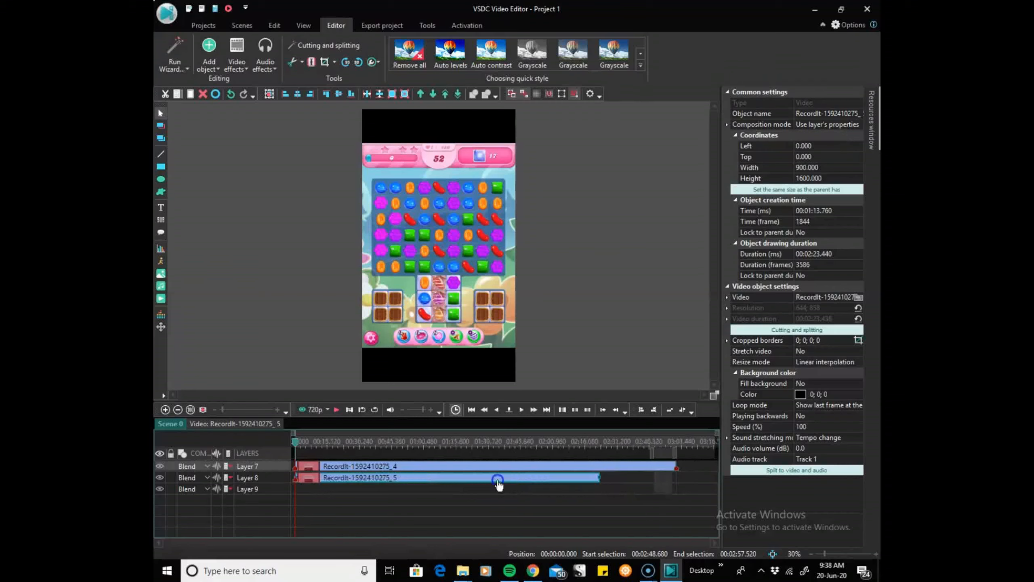
{"action": "left_click", "coordinate": [519, 503]}
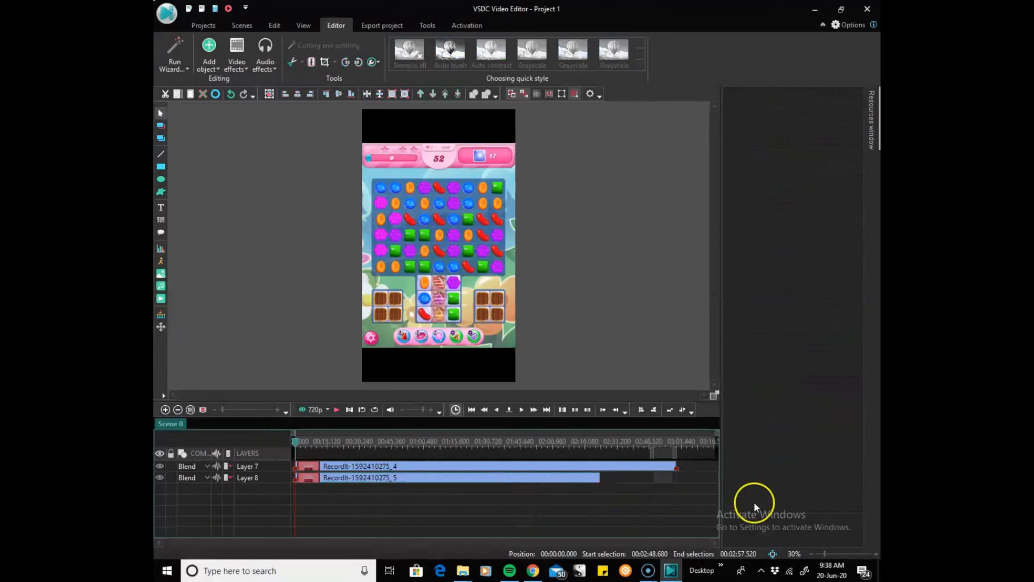
Hide Layer 8 with the second clip, and toggle Layer 7's visibility off and back on
{"action": "left_click", "coordinate": [160, 475]}
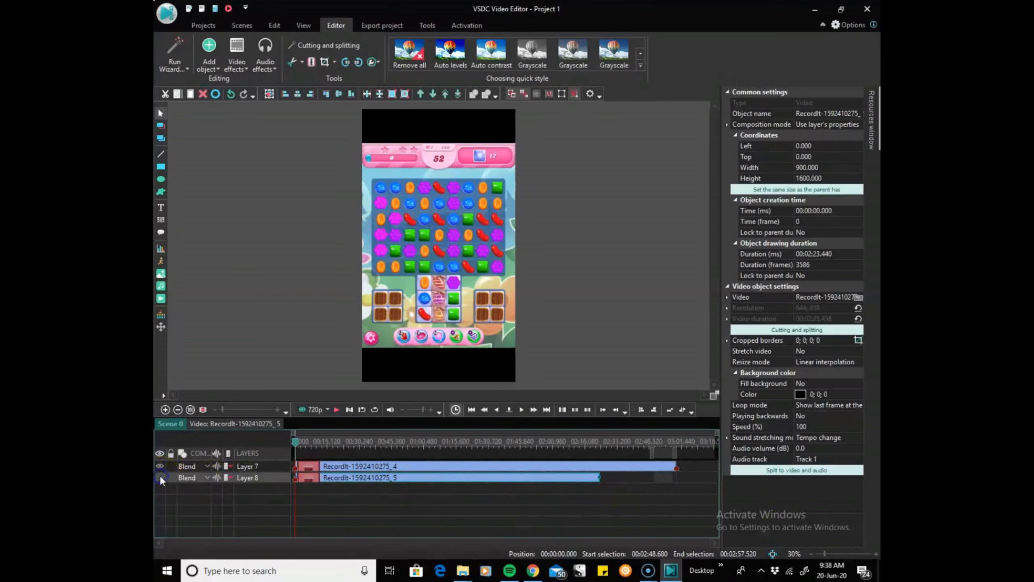
{"action": "left_click", "coordinate": [160, 466]}
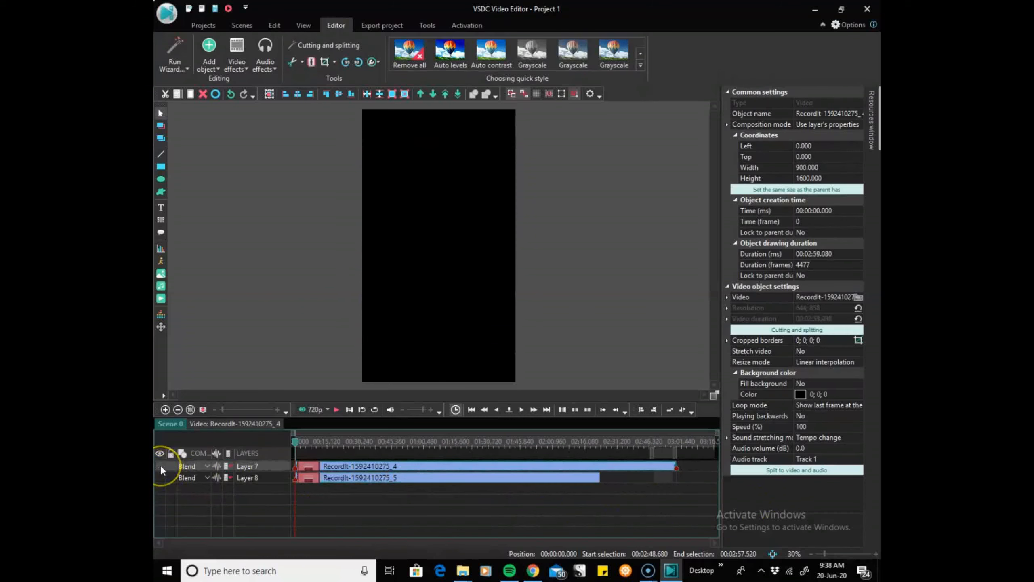
{"action": "left_click", "coordinate": [159, 466]}
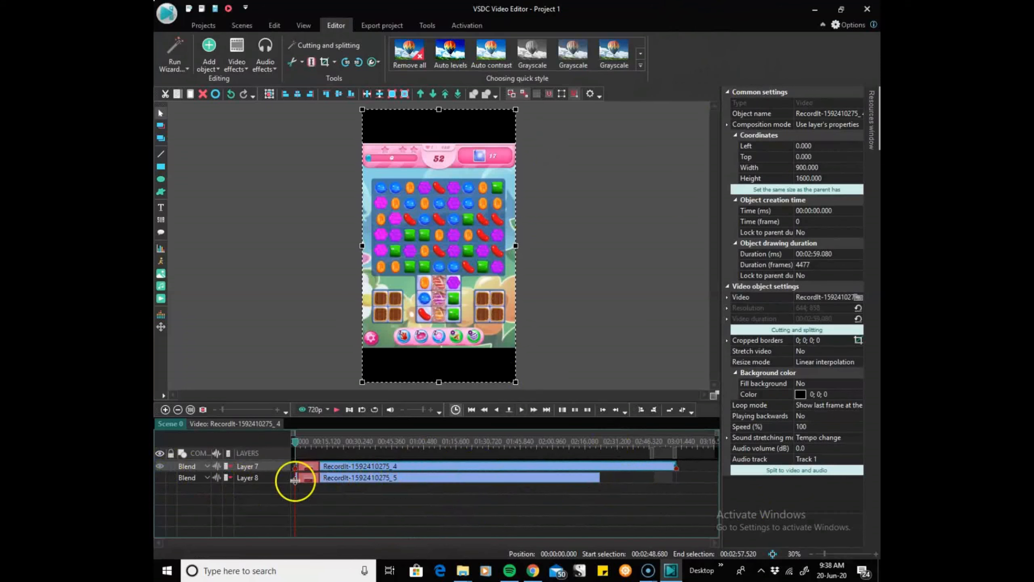
Insert a subtitles object from the cursor position without loading a subtitle file, with a frame about 333 by 1210 beside the video
{"action": "mouse_move", "coordinate": [310, 473]}
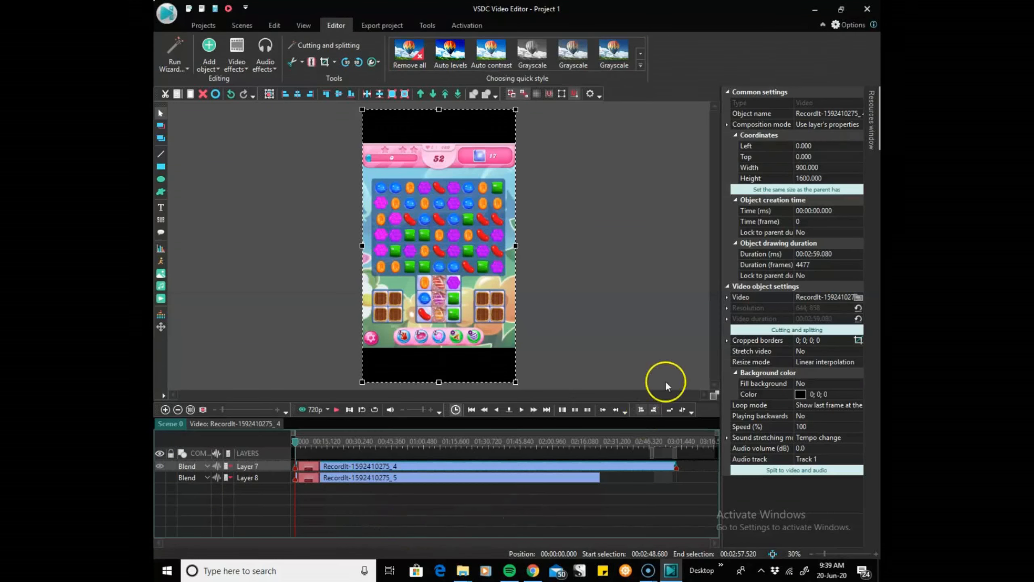
{"action": "left_click", "coordinate": [160, 219]}
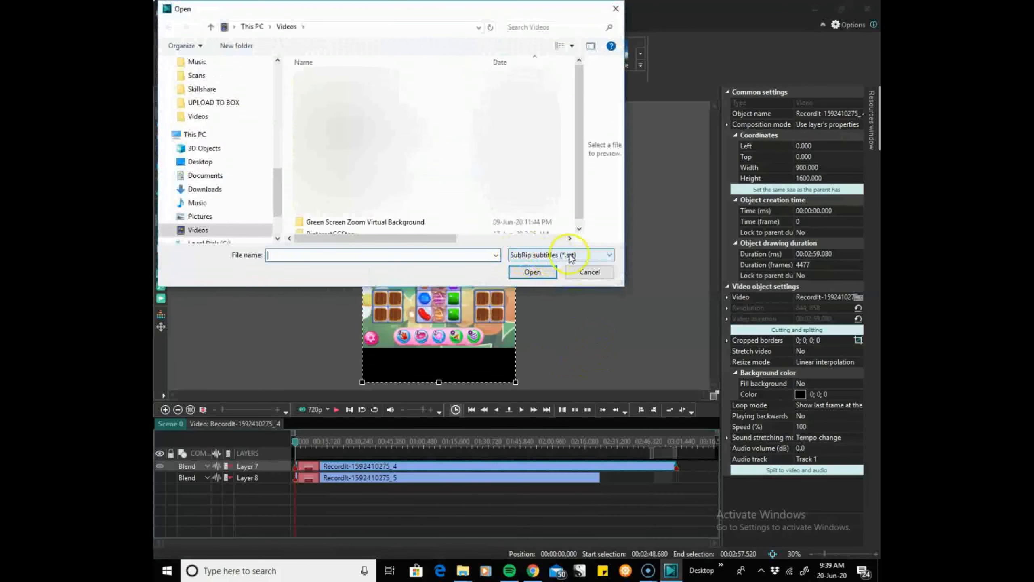
{"action": "left_click", "coordinate": [586, 277]}
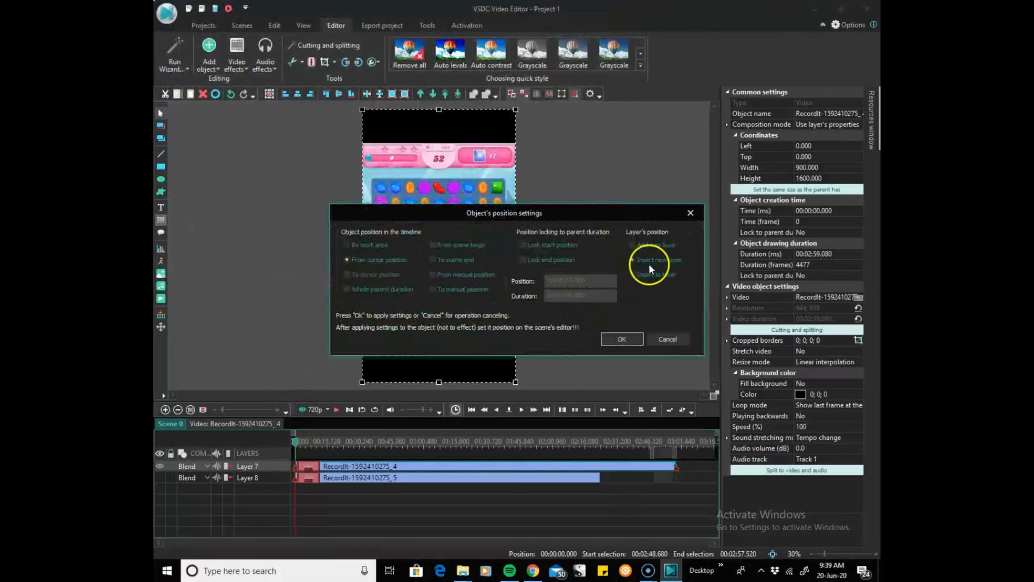
{"action": "left_click", "coordinate": [621, 339]}
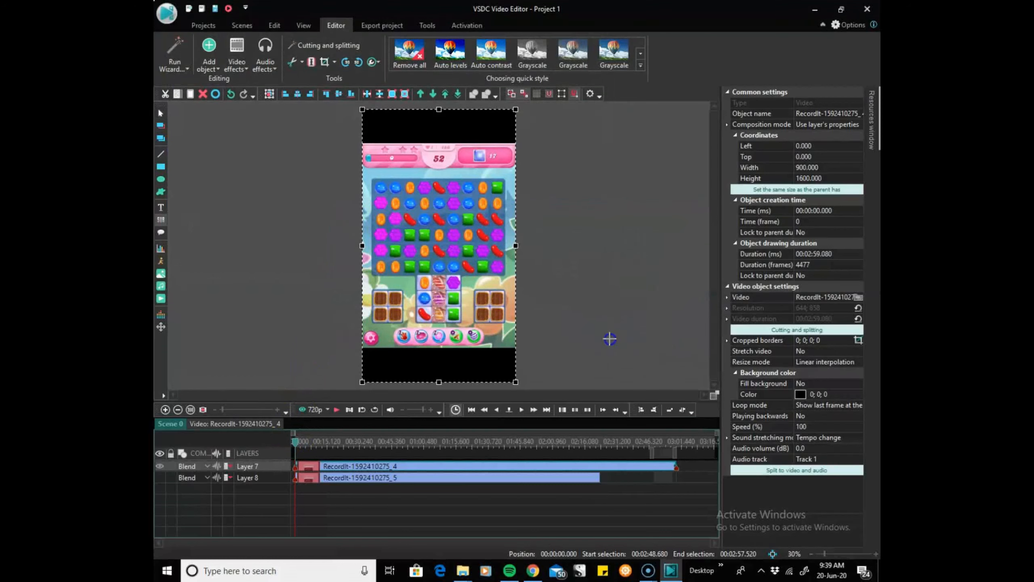
{"action": "left_click", "coordinate": [163, 479]}
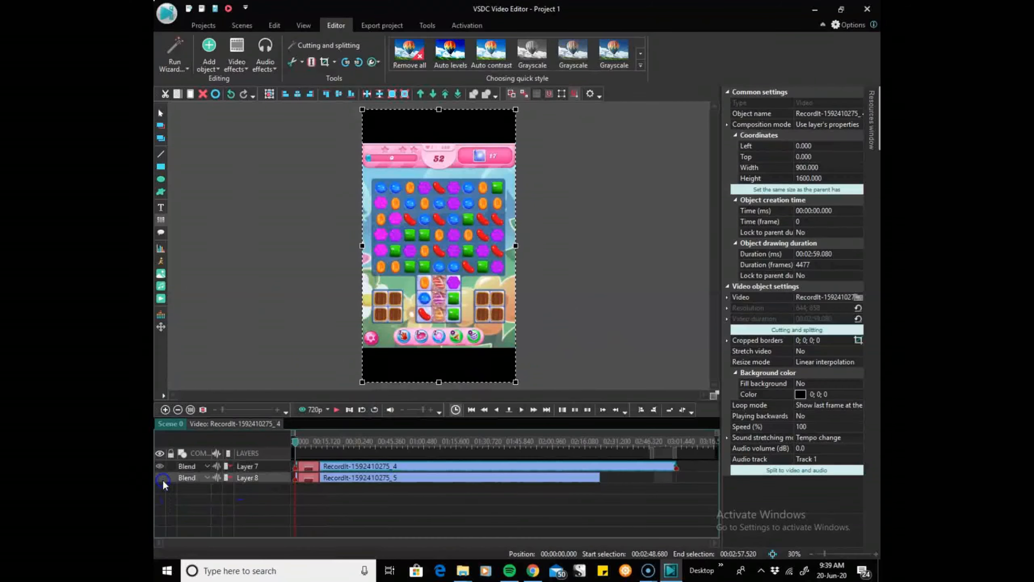
{"action": "left_click", "coordinate": [162, 478]}
{"action": "left_click", "coordinate": [319, 508]}
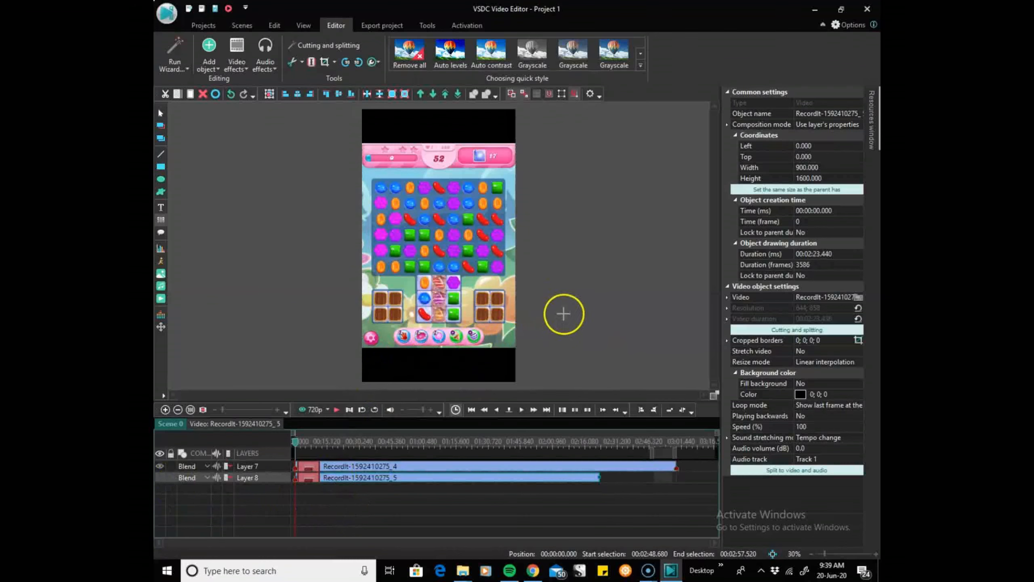
{"action": "mouse_move", "coordinate": [521, 143]}
{"action": "left_mouse_down"}
{"action": "mouse_move", "coordinate": [552, 349]}
{"action": "mouse_move", "coordinate": [577, 349]}
{"action": "left_mouse_up"}
{"action": "left_click_drag", "start_coordinate": [577, 349], "coordinate": [578, 349]}
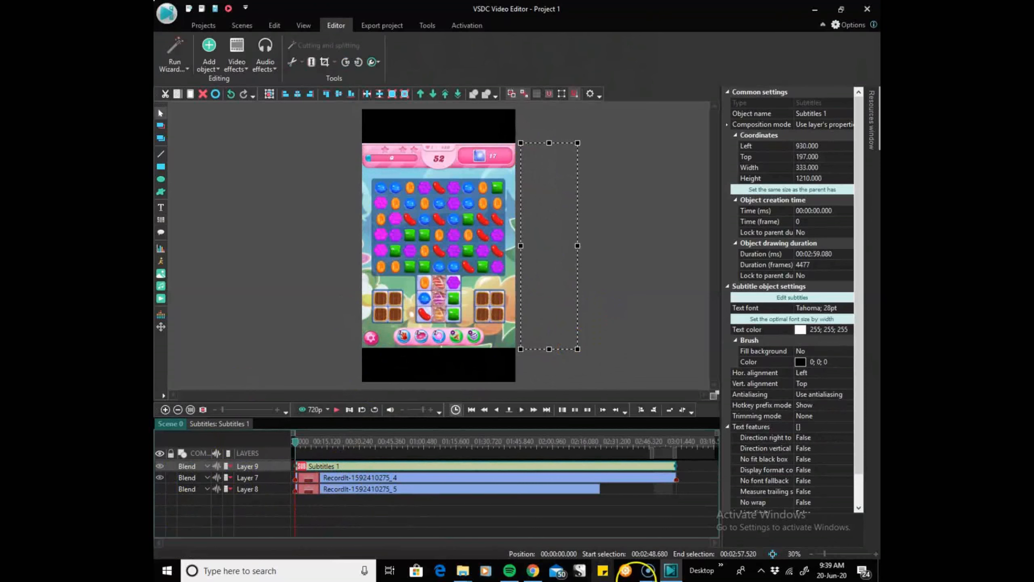
Replace the placeholder text of the subtitles with entry 1, timed 00:00:03,000 --> 00:00:10,000
{"action": "mouse_move", "coordinate": [648, 571]}
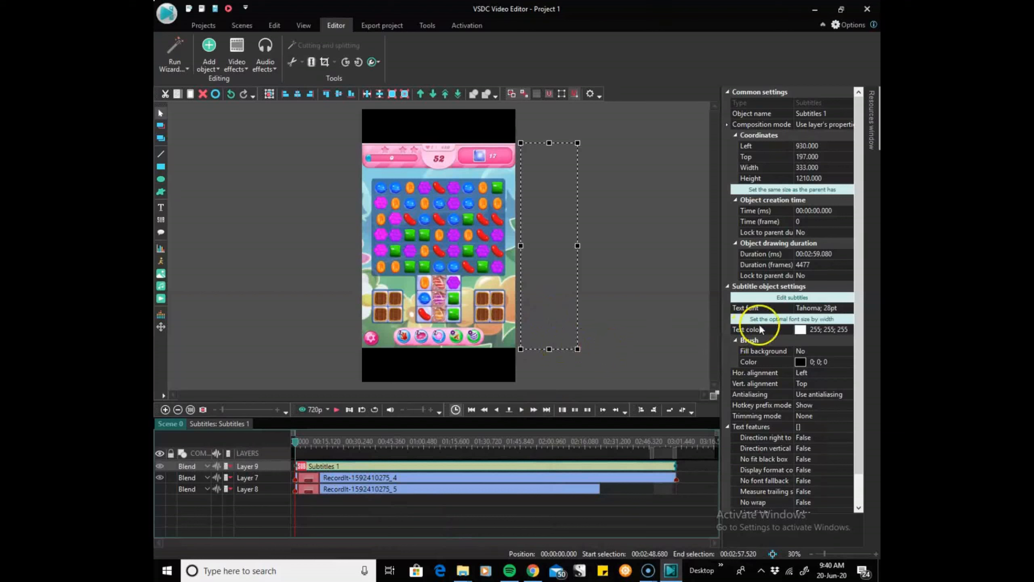
{"action": "left_click", "coordinate": [792, 298]}
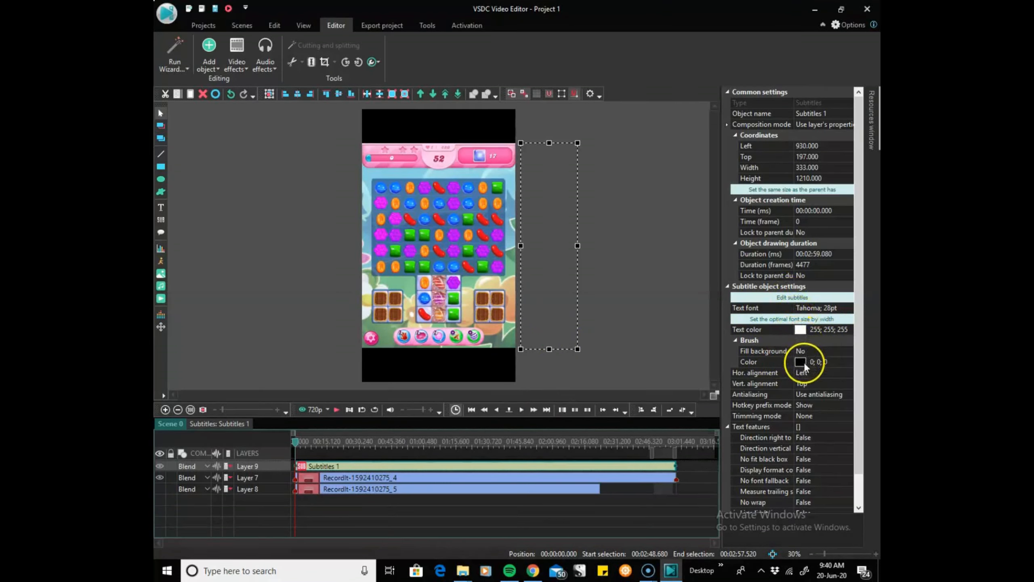
{"action": "left_click", "coordinate": [791, 298]}
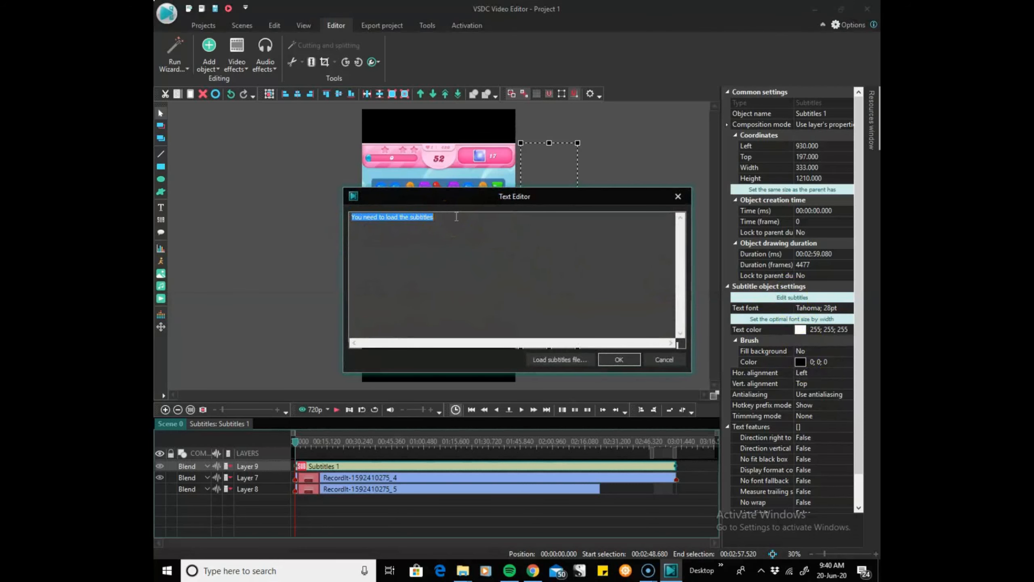
{"action": "key", "text": "Delete"}
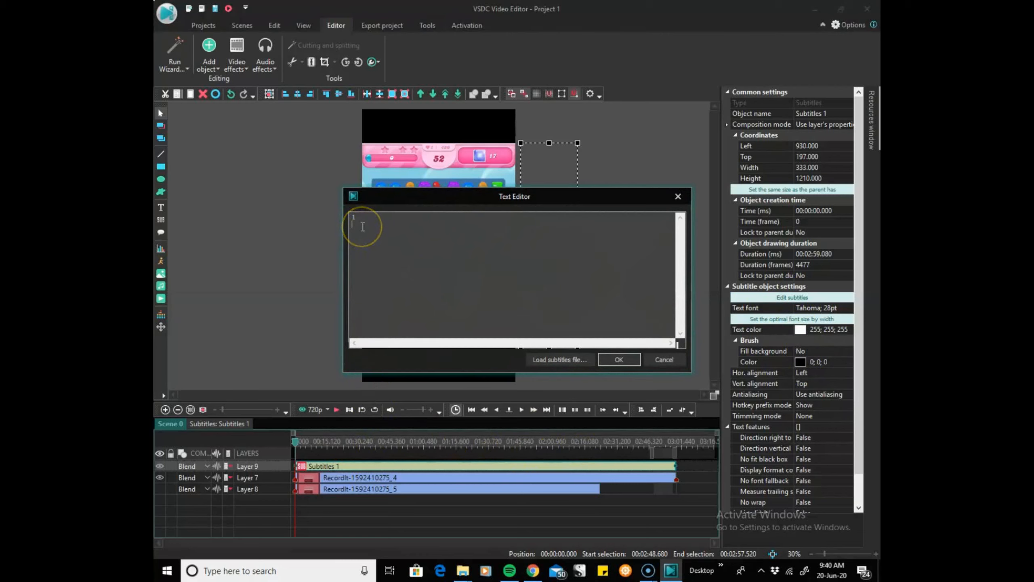
{"action": "key", "text": "Return"}
{"action": "type", "text": "00:0"}
{"action": "type", "text": "0"}
{"action": "type", "text": "3,000 --> 00:00"}
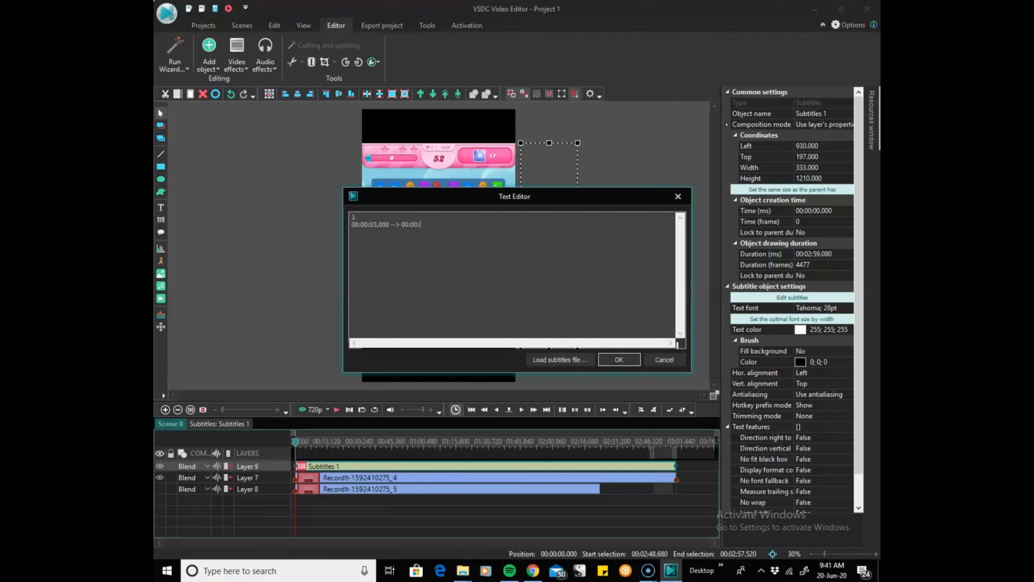
{"action": "type", "text": ":1"}
{"action": "type", "text": "0,000 "}
Enter "Level 480 has 52 moves to collect 17 pieces of frosting" as the first subtitle's text
{"action": "type", "text": "Level"}
{"action": "type", "text": " 480"}
{"action": "type", "text": " has"}
{"action": "type", "text": " [         ] moves to colle"}
{"action": "type", "text": "ct 17 p"}
{"action": "type", "text": "ieces of frost"}
{"action": "type", "text": "ing"}
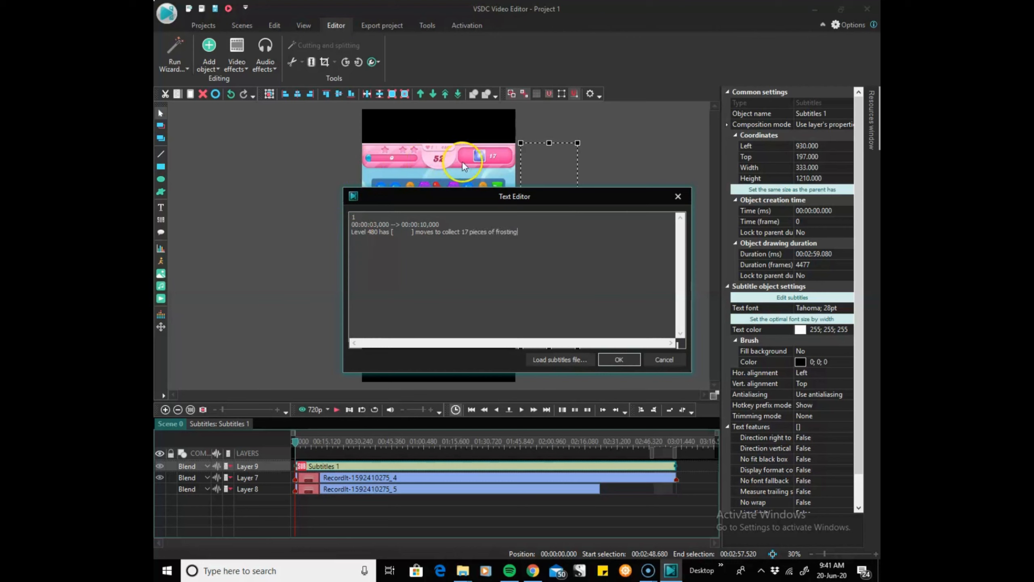
{"action": "left_click_drag", "start_coordinate": [412, 232], "coordinate": [393, 231]}
{"action": "type", "text": "52"}
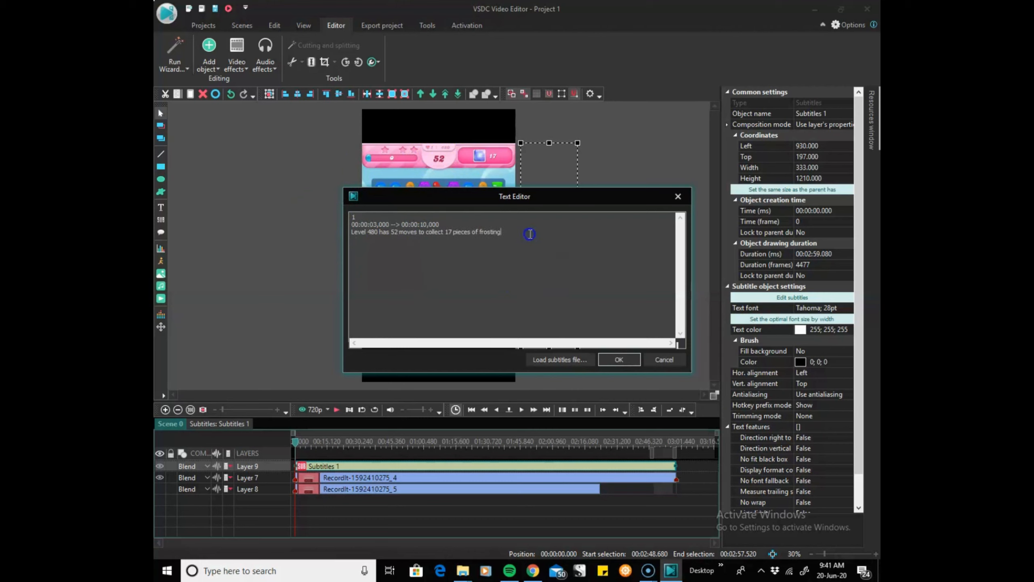
Start a second subtitle entry numbered 2 below the first and apply the subtitle text
{"action": "key", "text": "Return"}
{"action": "key", "text": "Return"}
{"action": "type", "text": "2"}
{"action": "left_click", "coordinate": [620, 359]}
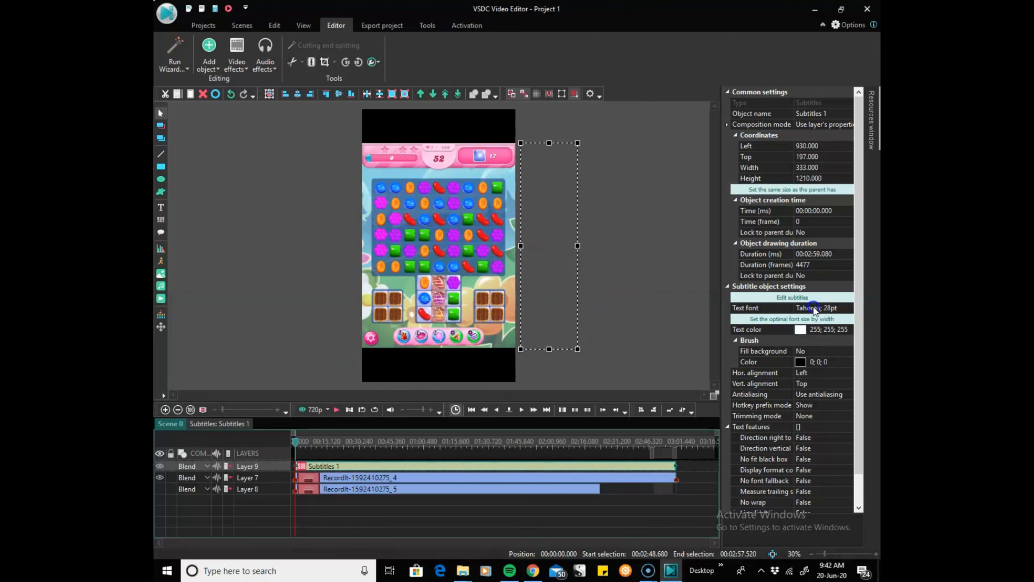
Preview the opening seconds of the scene to check how the first subtitle is displayed
{"action": "left_click", "coordinate": [300, 468]}
{"action": "left_click", "coordinate": [336, 408]}
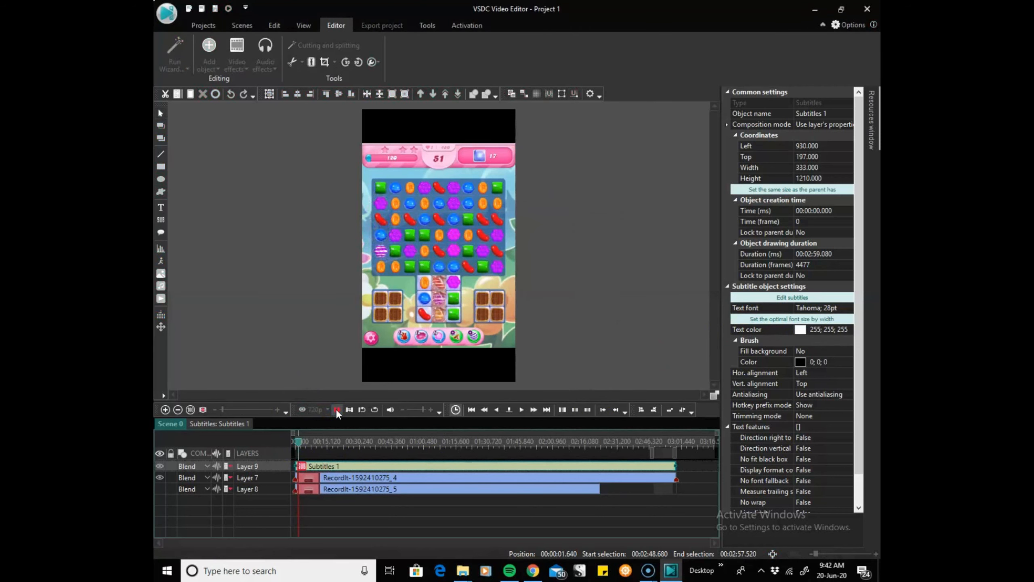
{"action": "left_click", "coordinate": [337, 409]}
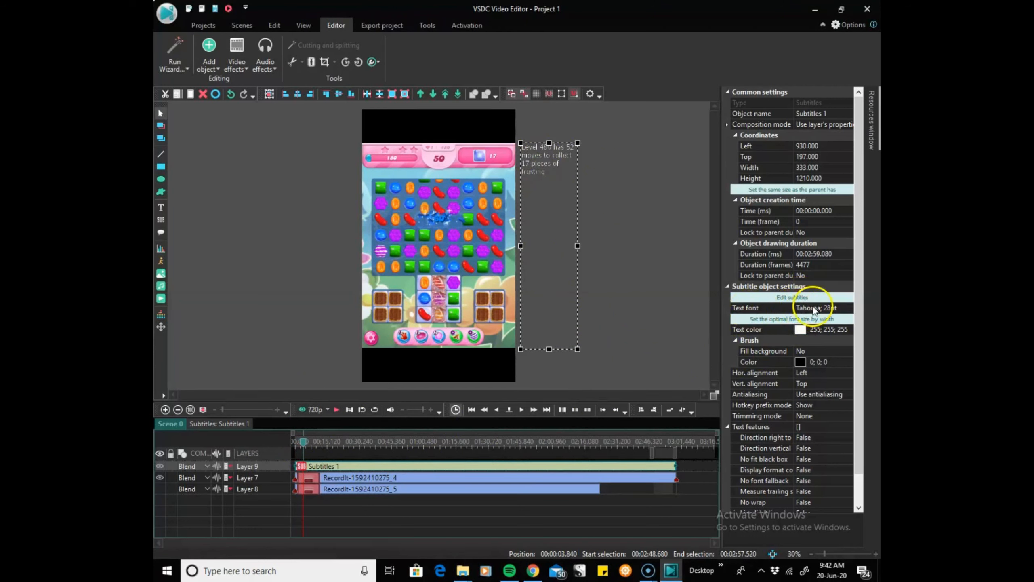
Set the subtitle font to Impact, regular, 22 pt
{"action": "left_click", "coordinate": [826, 308]}
{"action": "left_click", "coordinate": [846, 308]}
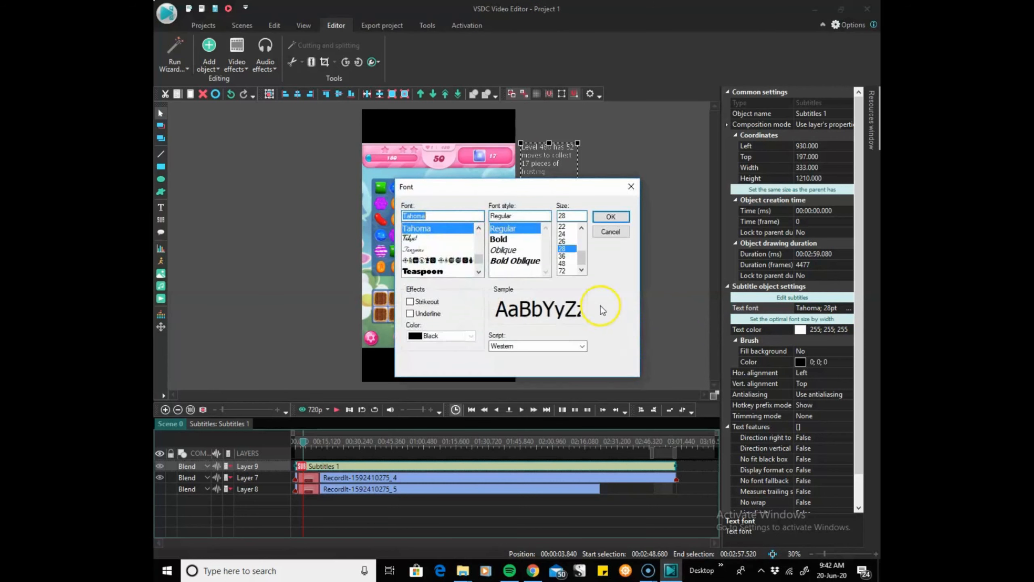
{"action": "left_click", "coordinate": [563, 226]}
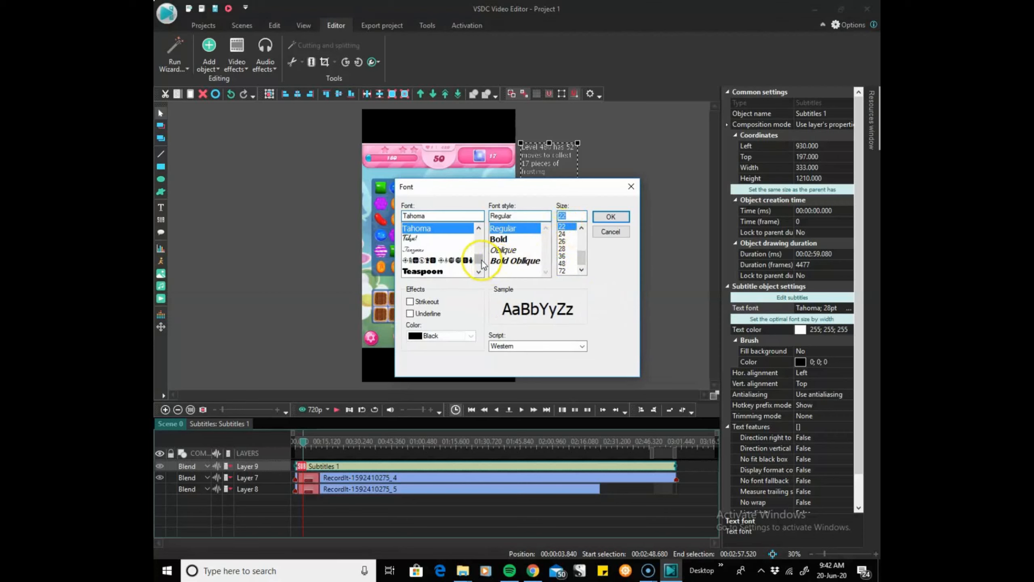
{"action": "left_click_drag", "start_coordinate": [479, 259], "coordinate": [482, 253]}
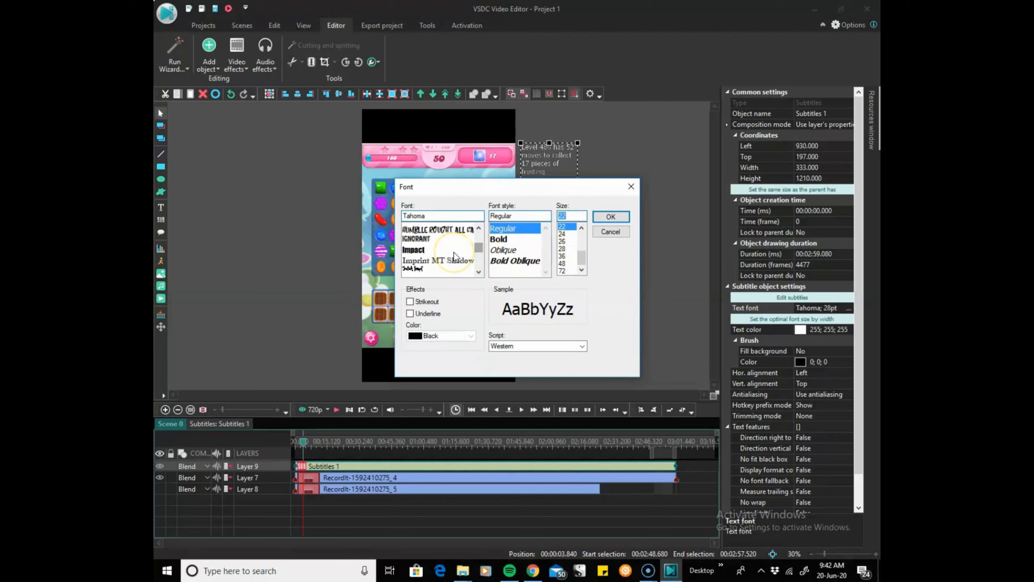
{"action": "left_click", "coordinate": [454, 250]}
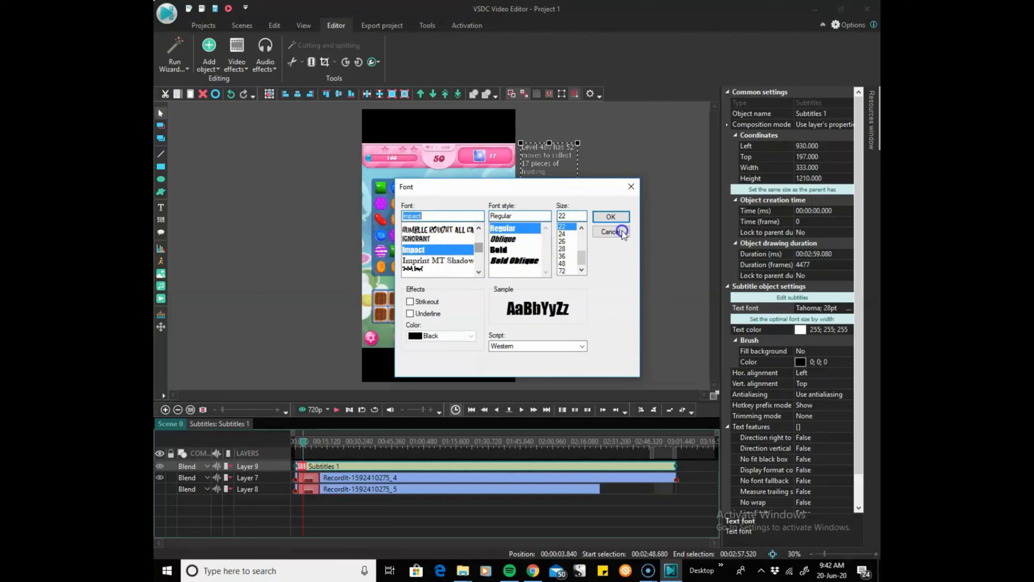
{"action": "left_click", "coordinate": [623, 217]}
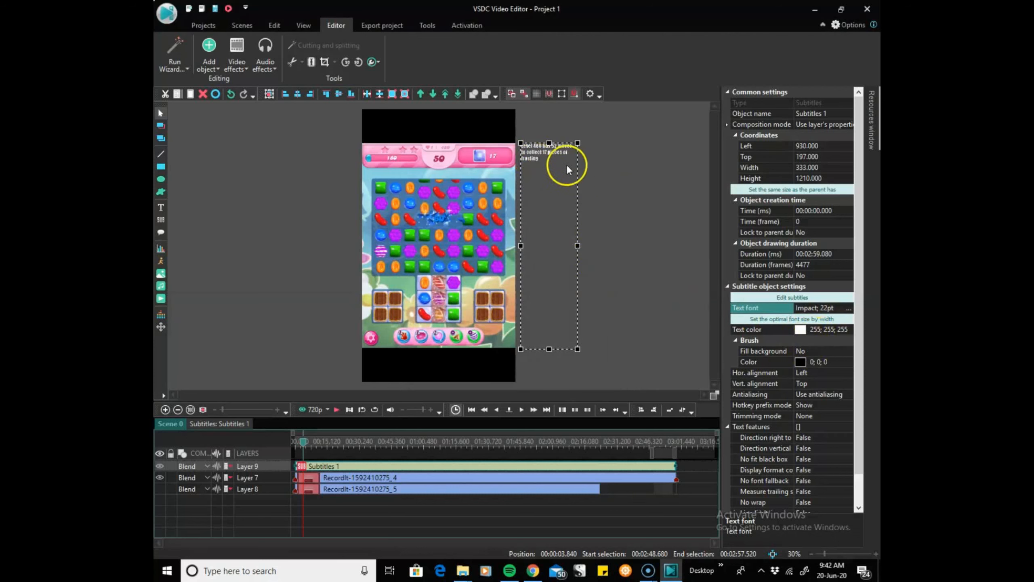
Reduce the subtitle frame's height to about 150 and move the frame onto the black band below the gameplay
{"action": "left_click_drag", "start_coordinate": [550, 142], "coordinate": [550, 246]}
{"action": "left_click_drag", "start_coordinate": [550, 349], "coordinate": [401, 358]}
{"action": "left_click", "coordinate": [572, 315]}
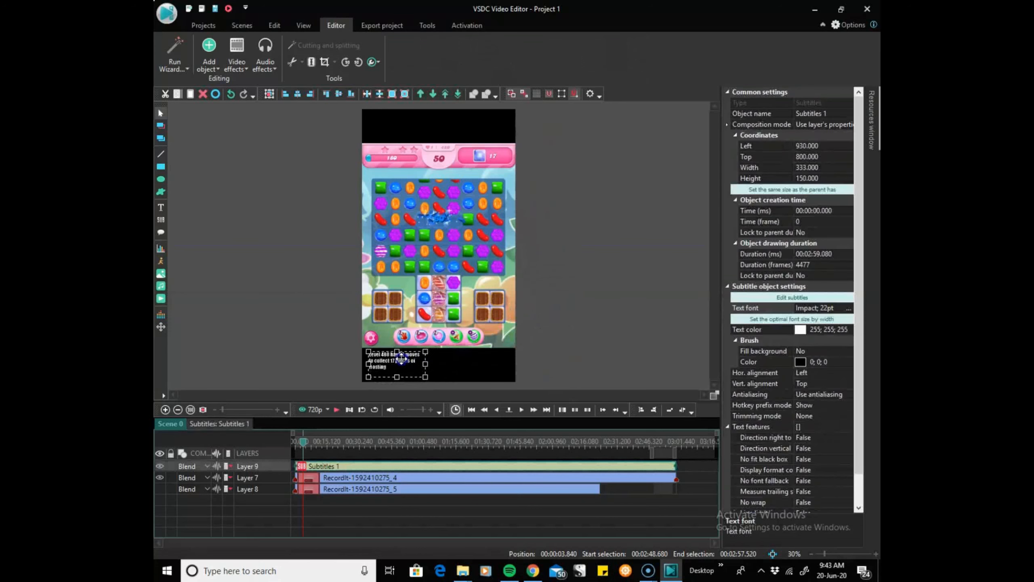
Widen the subtitle frame to about 820 and lower its upper edge so its height is about 123
{"action": "left_click", "coordinate": [427, 362]}
{"action": "left_click", "coordinate": [417, 361]}
{"action": "left_click_drag", "start_coordinate": [426, 363], "coordinate": [509, 366]}
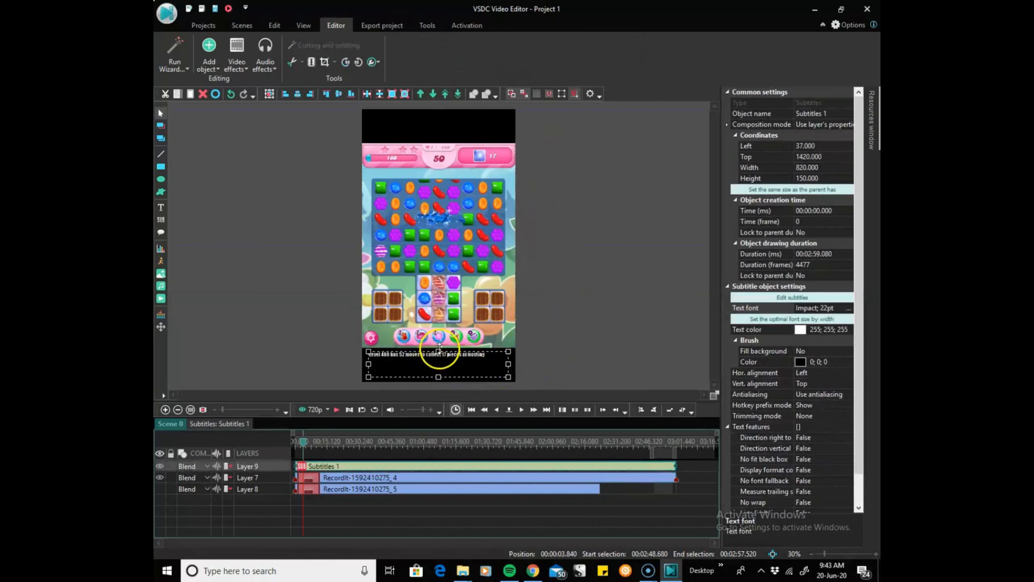
{"action": "left_click_drag", "start_coordinate": [442, 359], "coordinate": [442, 356]}
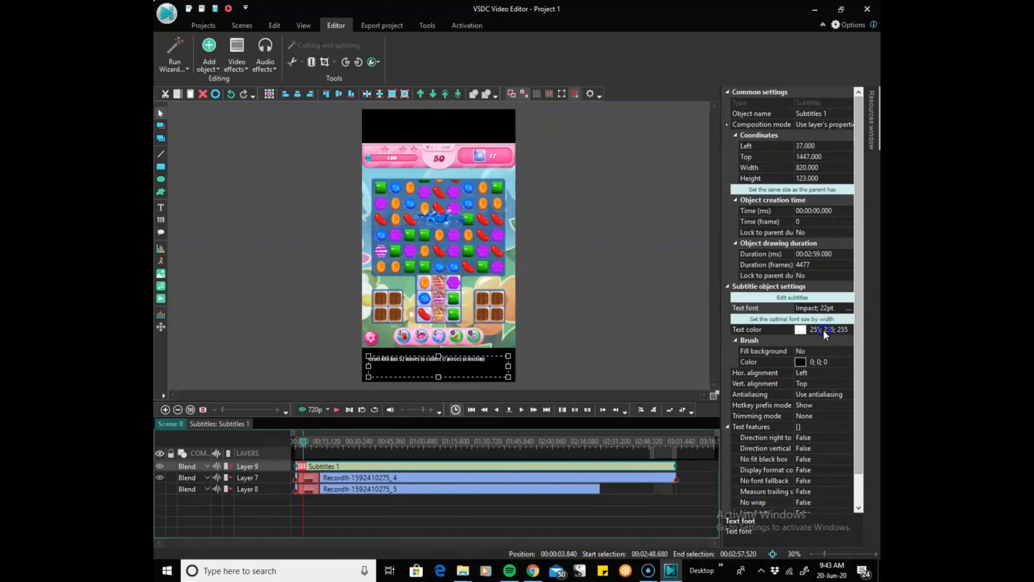
Increase the subtitle font size to 26 pt
{"action": "left_click", "coordinate": [847, 311]}
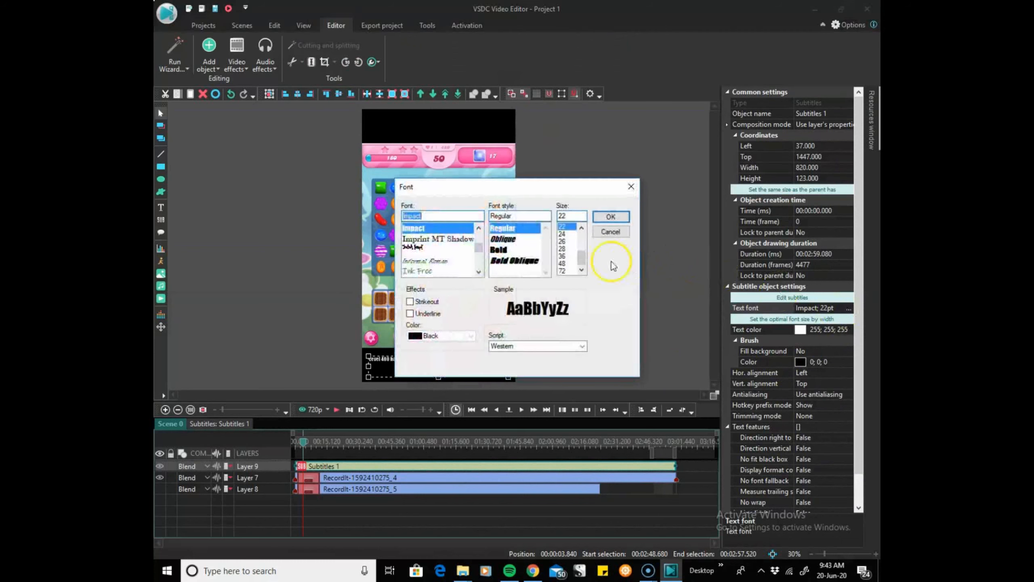
{"action": "left_click", "coordinate": [573, 243]}
{"action": "left_click", "coordinate": [611, 216]}
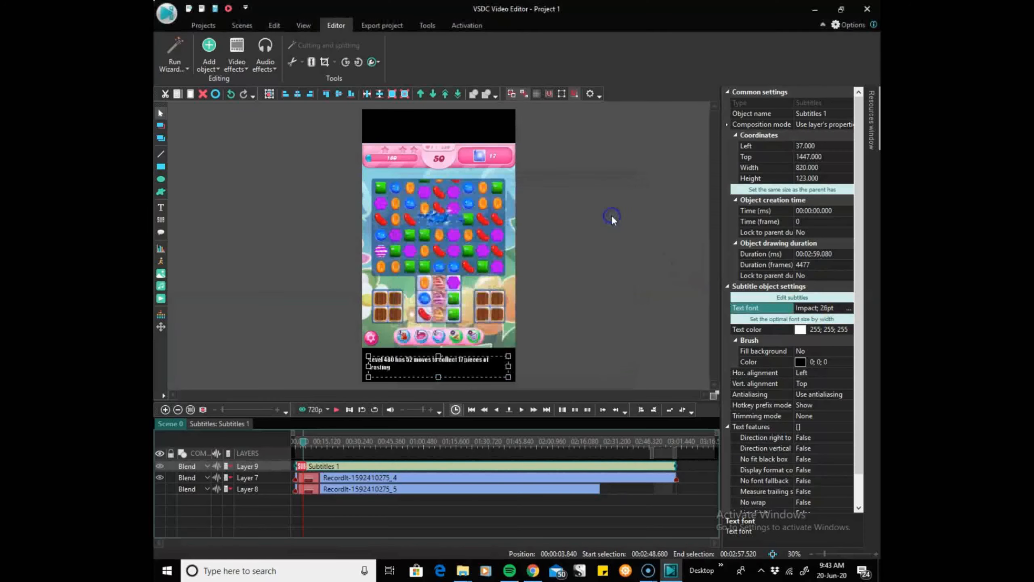
Turn on the subtitle's background fill and set its color to green (0; 255; 128)
{"action": "left_click", "coordinate": [804, 350]}
{"action": "left_click", "coordinate": [849, 351]}
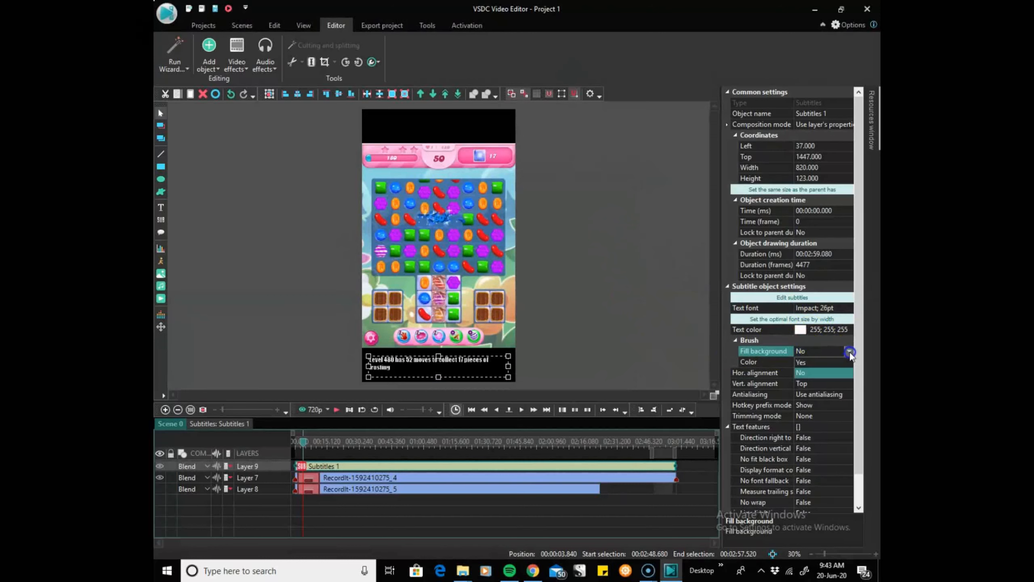
{"action": "left_click", "coordinate": [828, 362]}
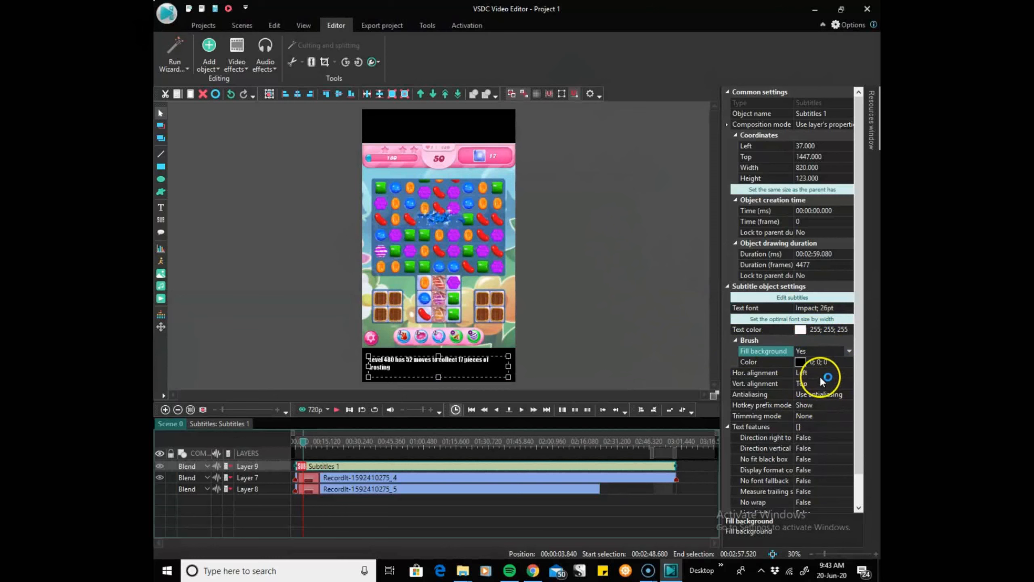
{"action": "left_click", "coordinate": [798, 362]}
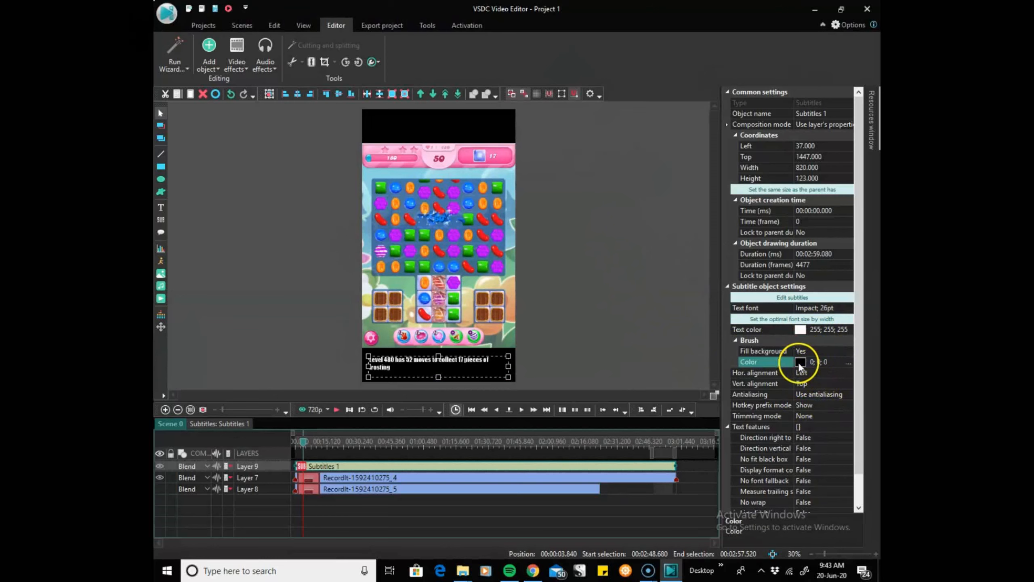
{"action": "left_click", "coordinate": [850, 362]}
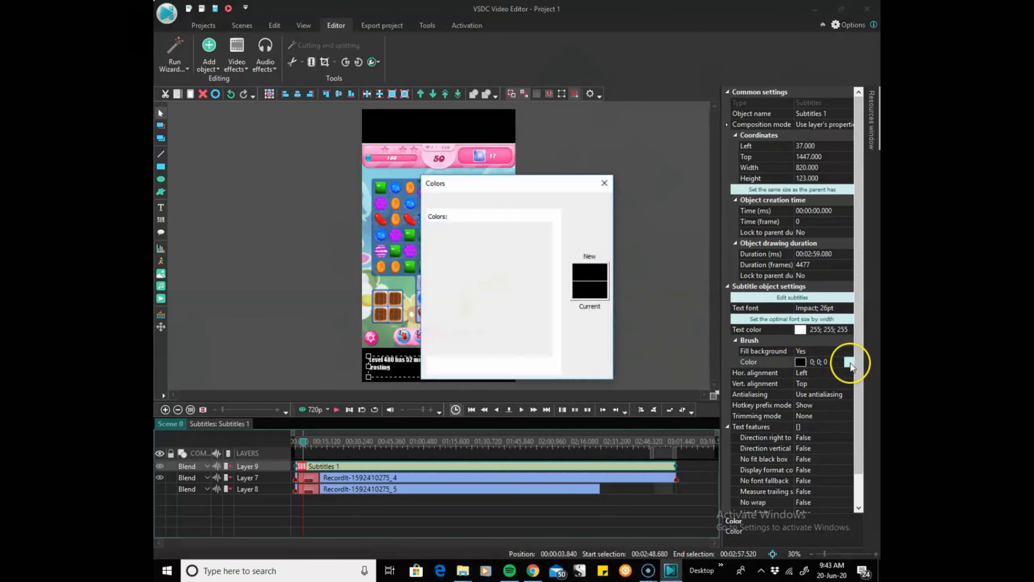
{"action": "left_click", "coordinate": [505, 274]}
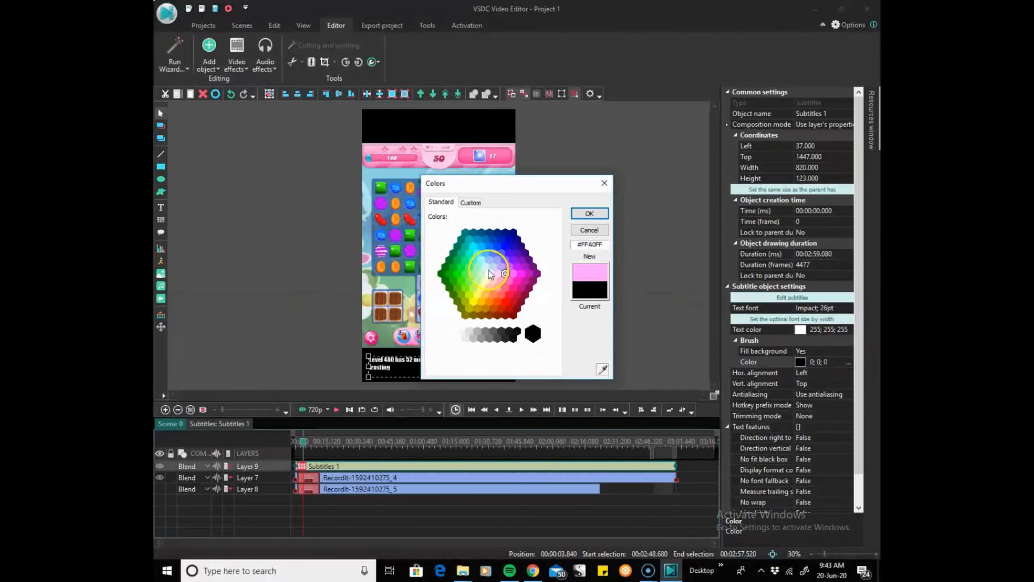
{"action": "left_click", "coordinate": [466, 260]}
{"action": "left_click", "coordinate": [585, 219]}
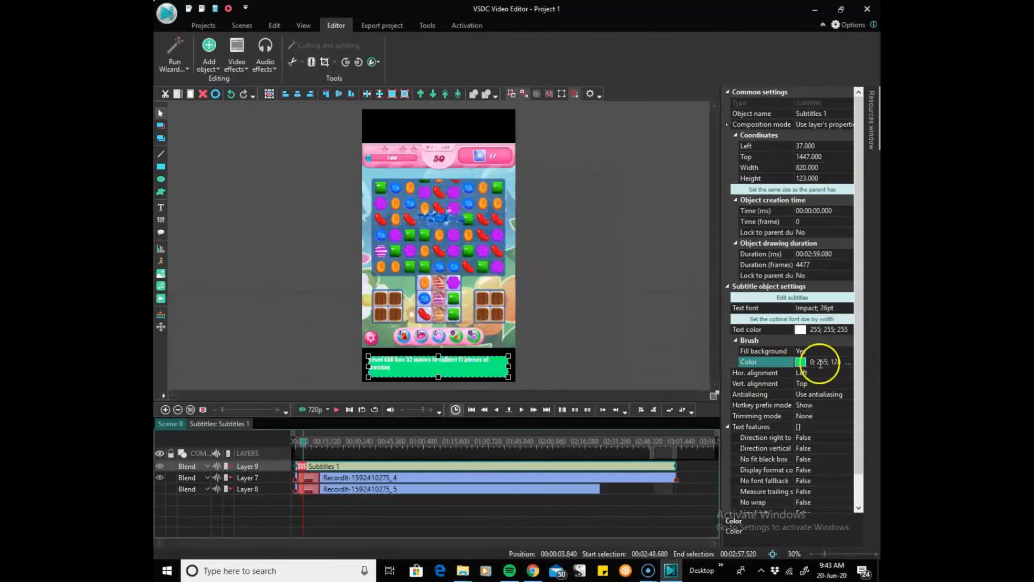
Turn off the subtitle's background fill
{"action": "left_click", "coordinate": [801, 350]}
{"action": "left_click", "coordinate": [850, 350]}
{"action": "left_click", "coordinate": [849, 350]}
{"action": "left_click", "coordinate": [848, 351]}
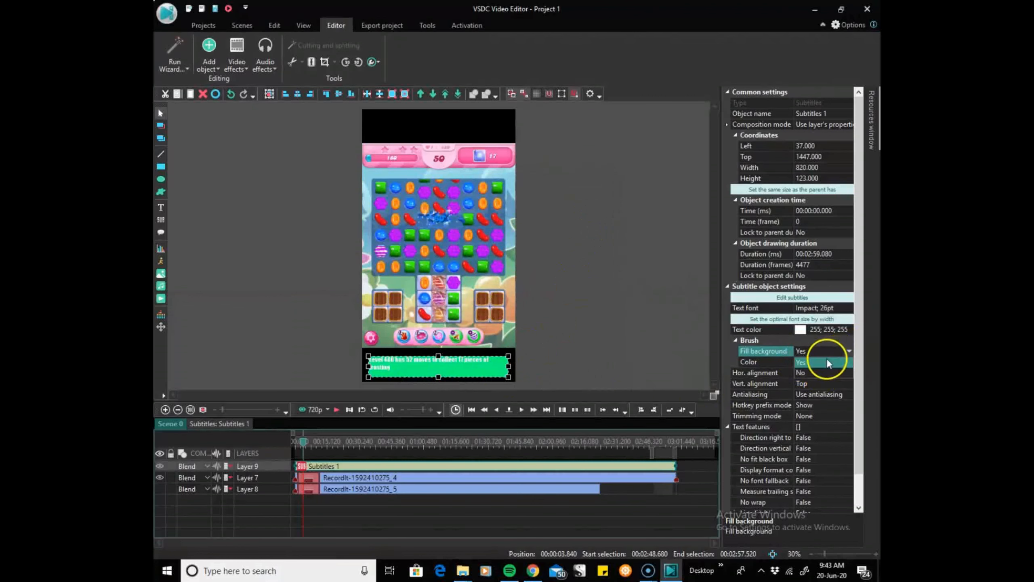
{"action": "left_click", "coordinate": [813, 372]}
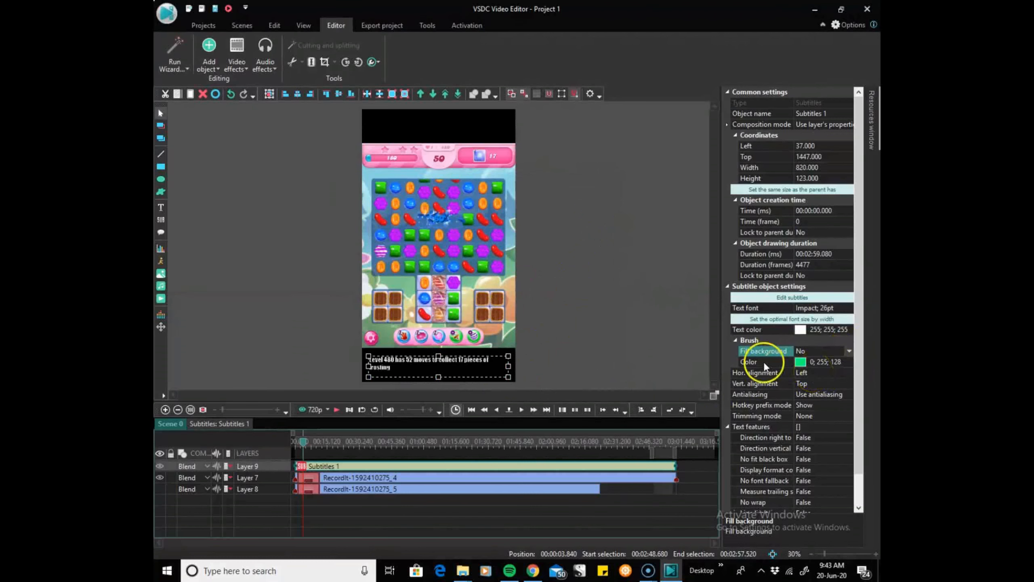
Increase the subtitle font size to 28 pt
{"action": "left_click", "coordinate": [831, 308]}
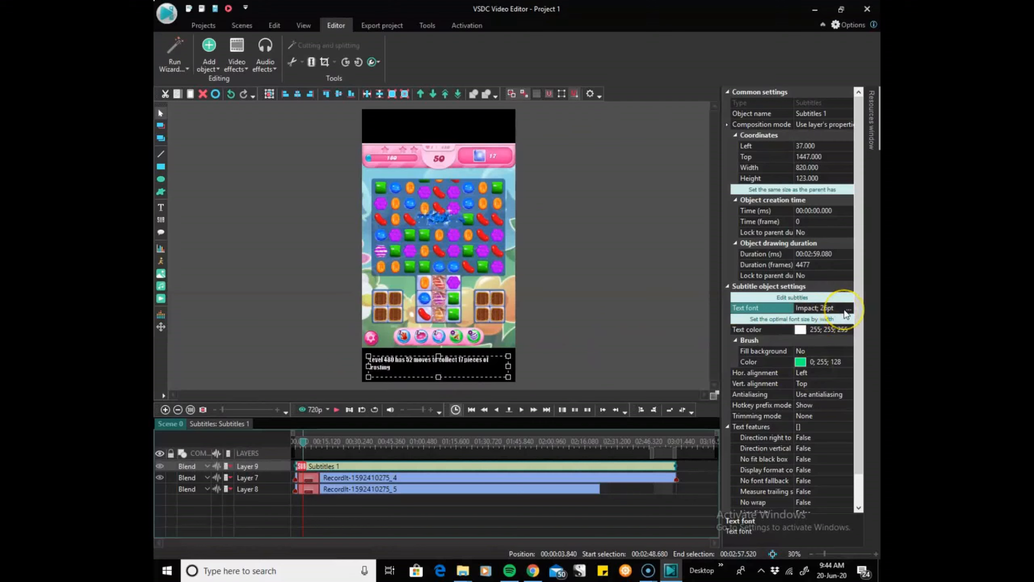
{"action": "left_click", "coordinate": [848, 308]}
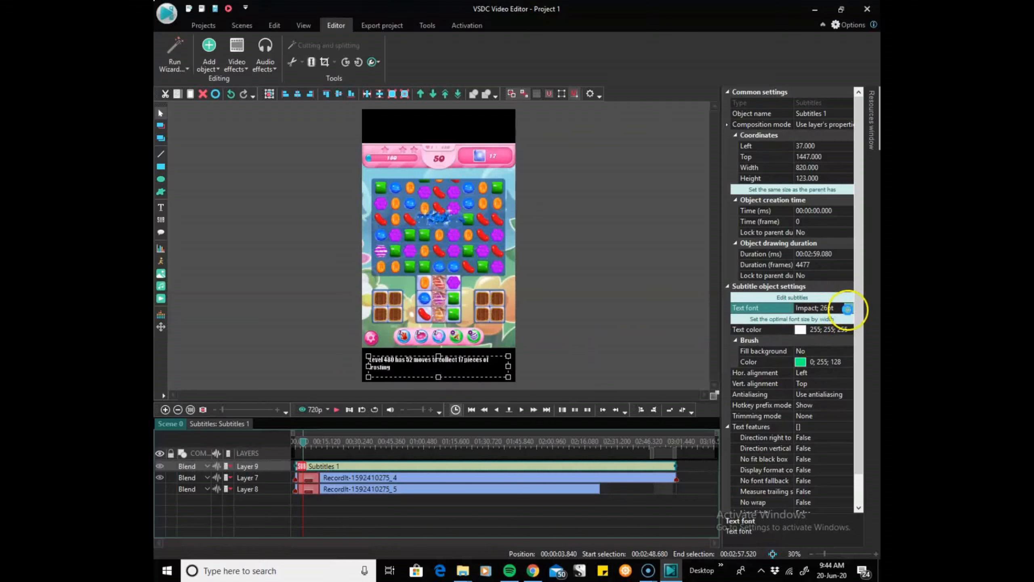
{"action": "left_click", "coordinate": [566, 248]}
{"action": "left_click", "coordinate": [613, 216]}
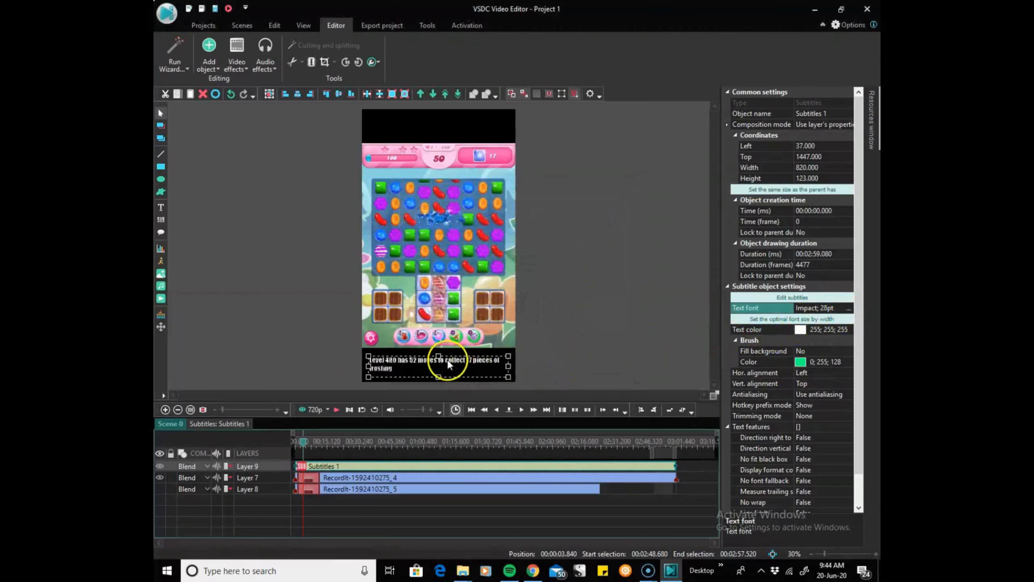
Enlarge the subtitle frame to about 153 high and set its font size to 36 pt
{"action": "left_click_drag", "start_coordinate": [438, 356], "coordinate": [438, 378]}
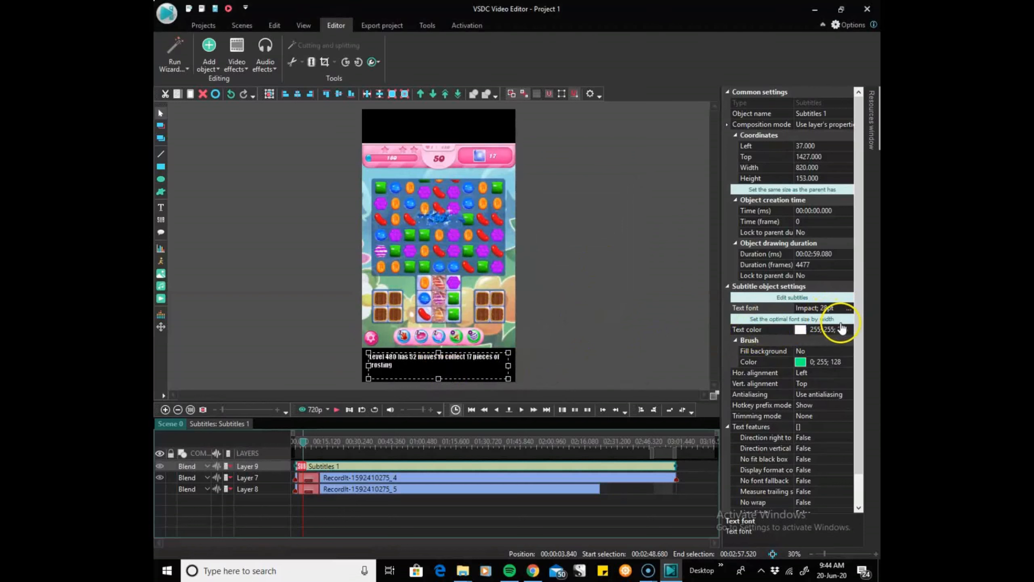
{"action": "left_click", "coordinate": [851, 310]}
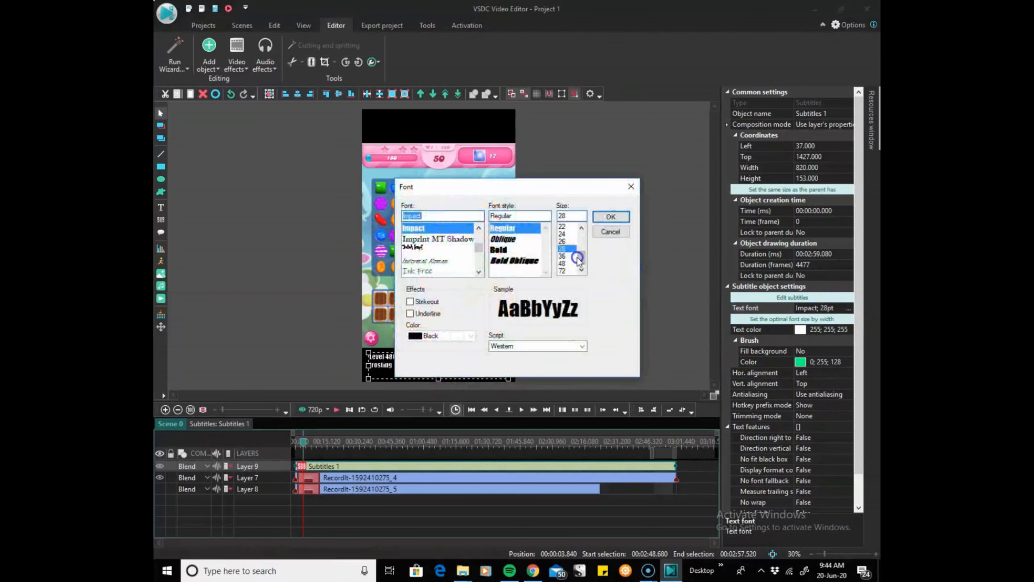
{"action": "left_click", "coordinate": [564, 255]}
{"action": "left_click", "coordinate": [610, 219]}
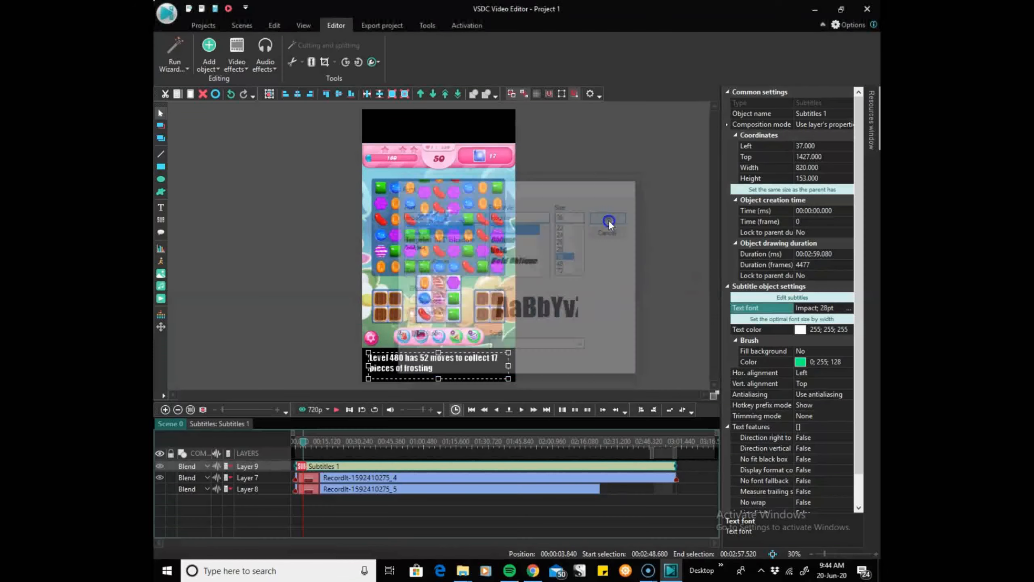
{"action": "left_click", "coordinate": [548, 342]}
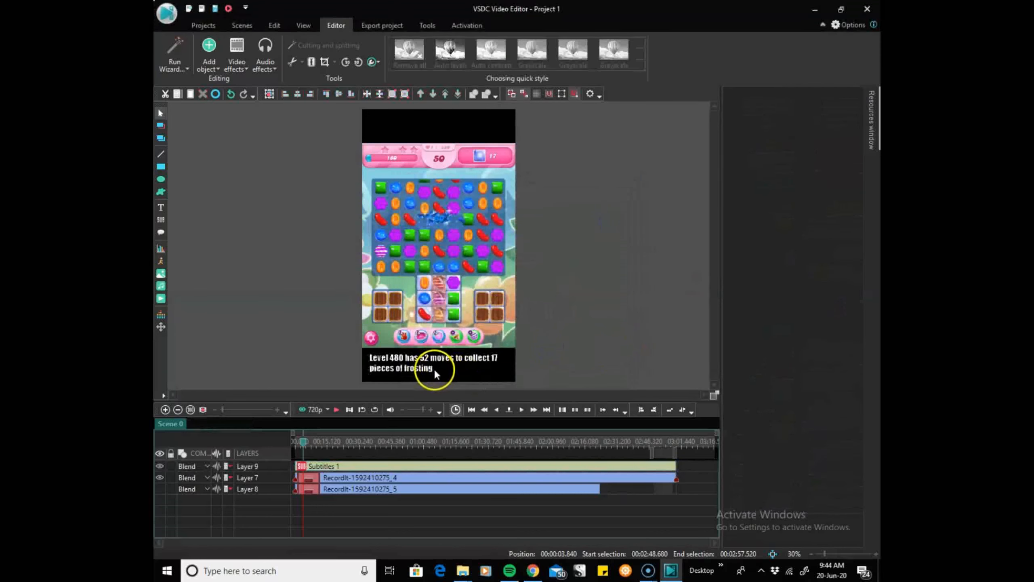
Narrow the subtitle frame to about 770 and move it to about left 70, top 1424 in the lower black band
{"action": "left_click", "coordinate": [497, 358]}
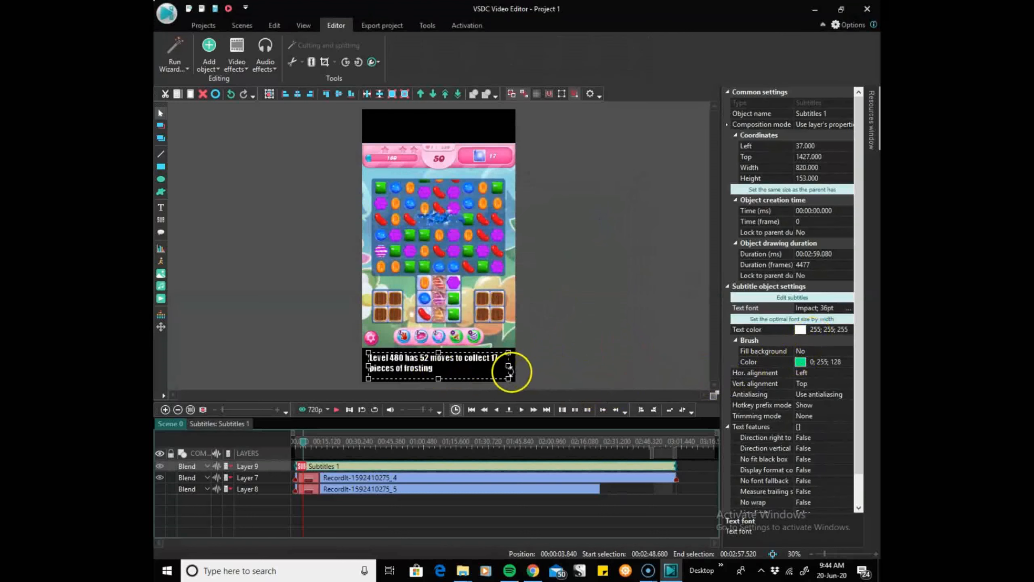
{"action": "left_click_drag", "start_coordinate": [509, 366], "coordinate": [500, 365]}
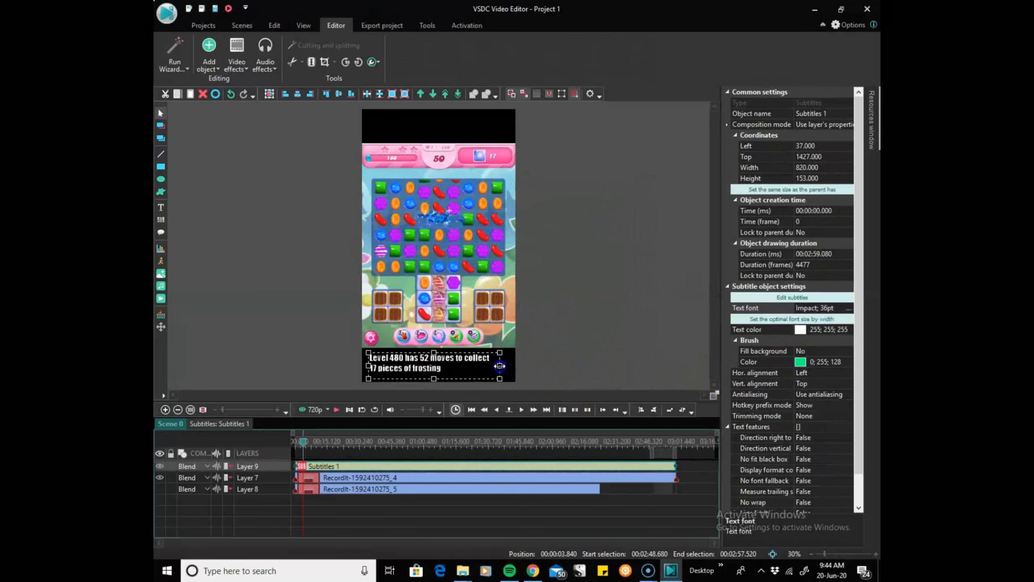
{"action": "left_click_drag", "start_coordinate": [448, 362], "coordinate": [455, 366]}
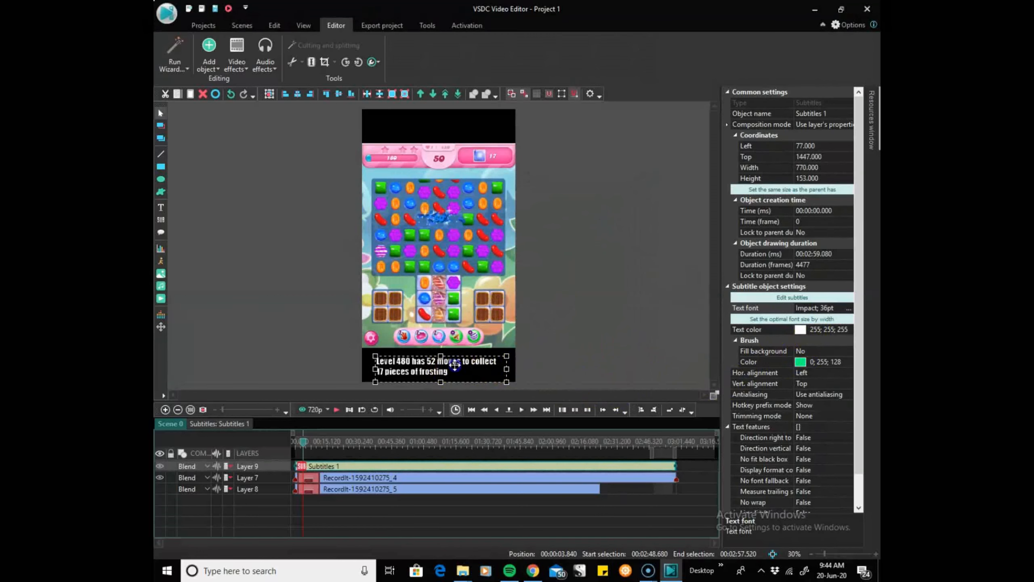
{"action": "left_click_drag", "start_coordinate": [452, 359], "coordinate": [454, 360]}
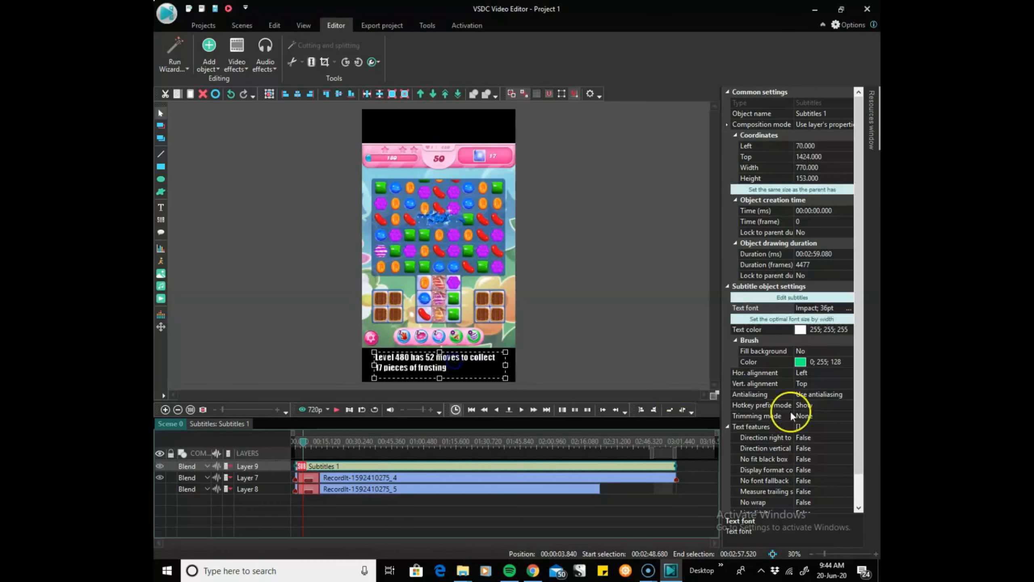
Try the Center and Right horizontal alignments on the subtitle text, ending on Left
{"action": "left_click", "coordinate": [801, 375]}
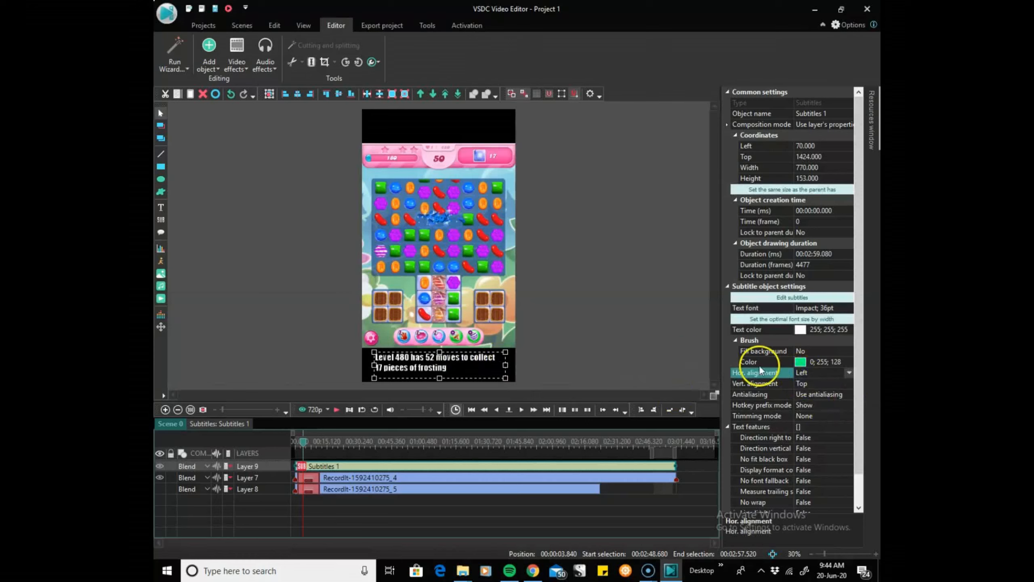
{"action": "left_click", "coordinate": [850, 374]}
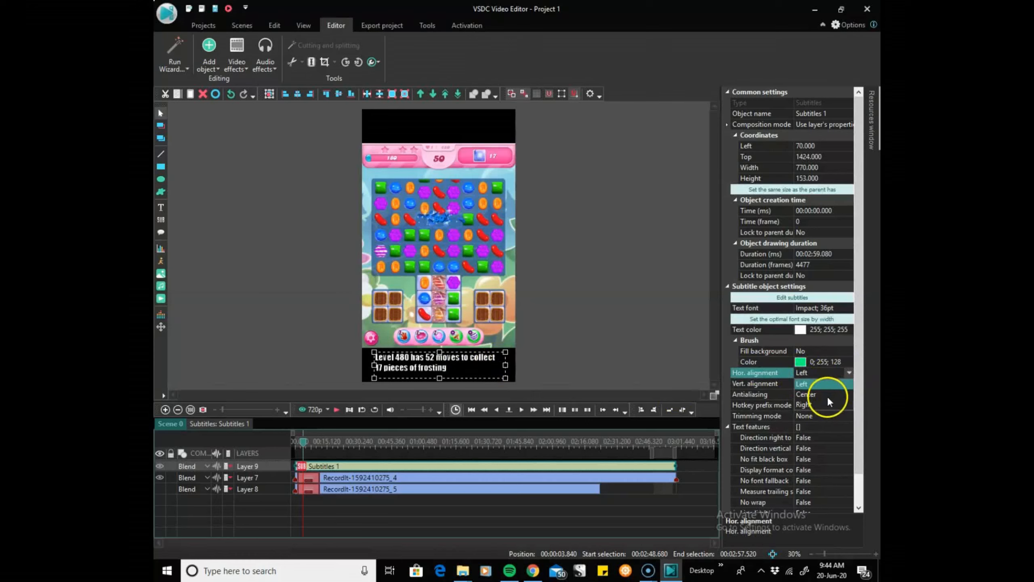
{"action": "left_click", "coordinate": [828, 395]}
{"action": "left_click", "coordinate": [850, 373]}
{"action": "left_click", "coordinate": [836, 403]}
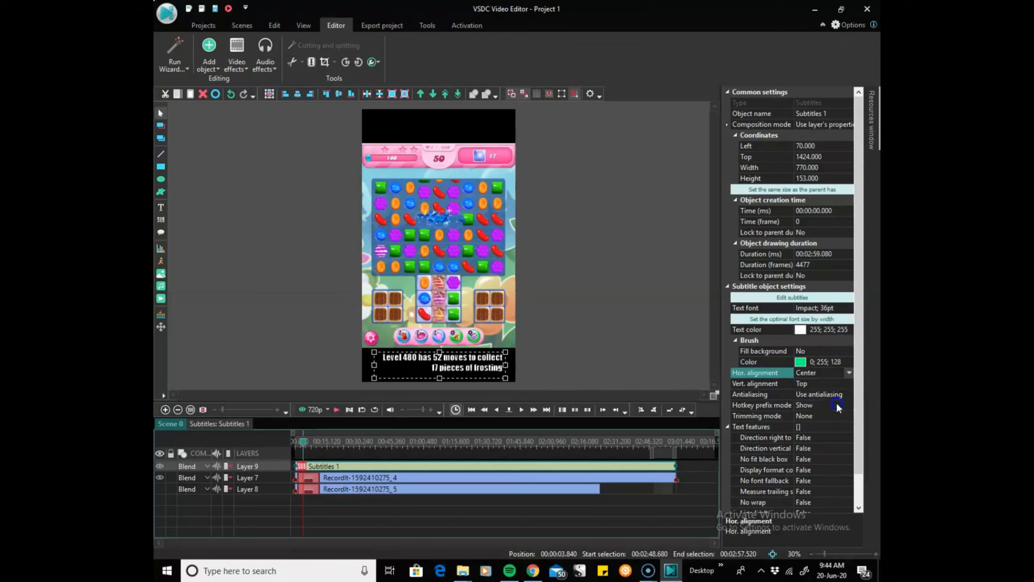
{"action": "left_click", "coordinate": [849, 372]}
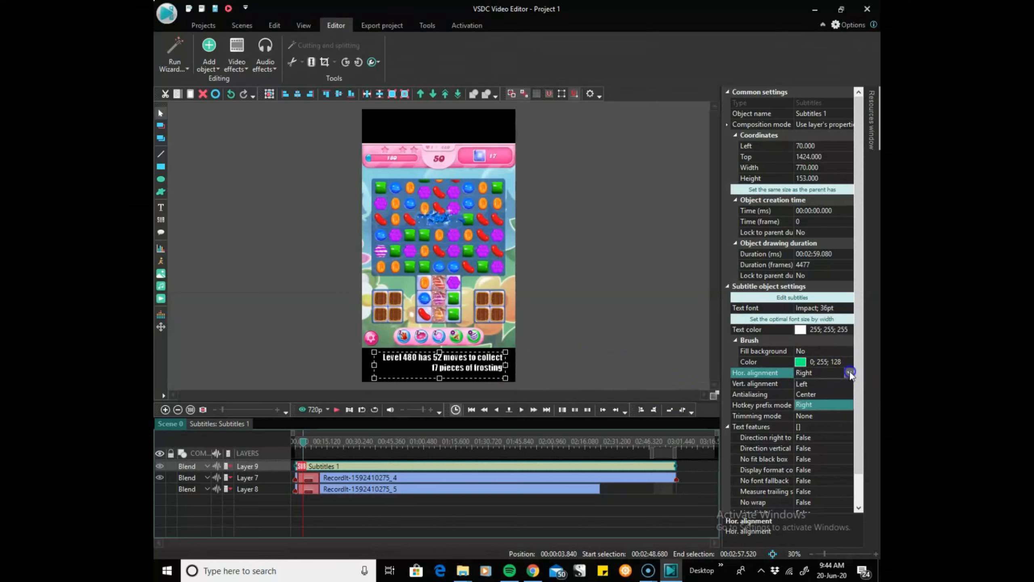
{"action": "left_click", "coordinate": [808, 385]}
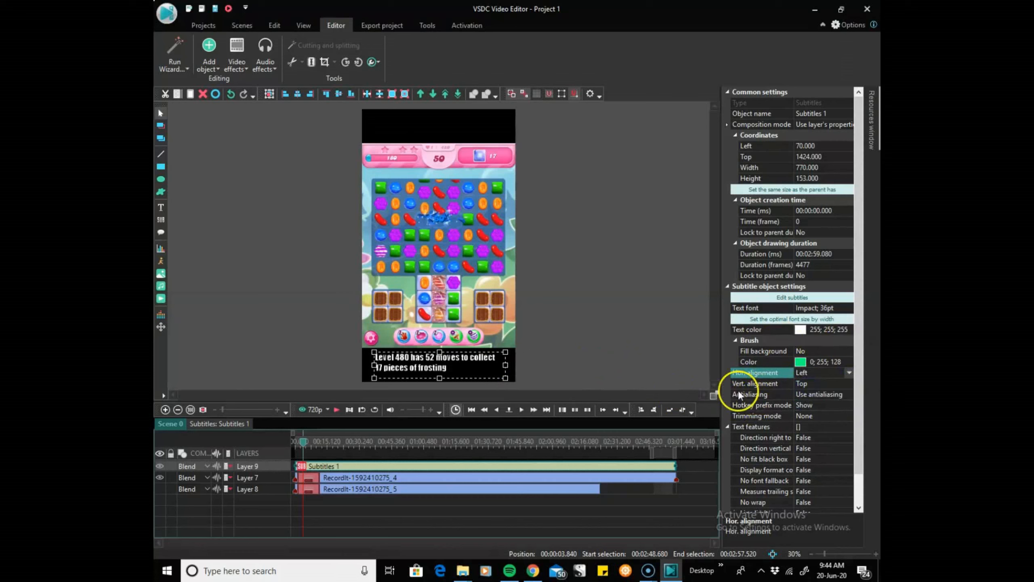
Try the Center and Bottom vertical alignments on the subtitle text, ending on Top
{"action": "left_click", "coordinate": [803, 384]}
{"action": "left_click", "coordinate": [849, 384]}
{"action": "left_click", "coordinate": [816, 404]}
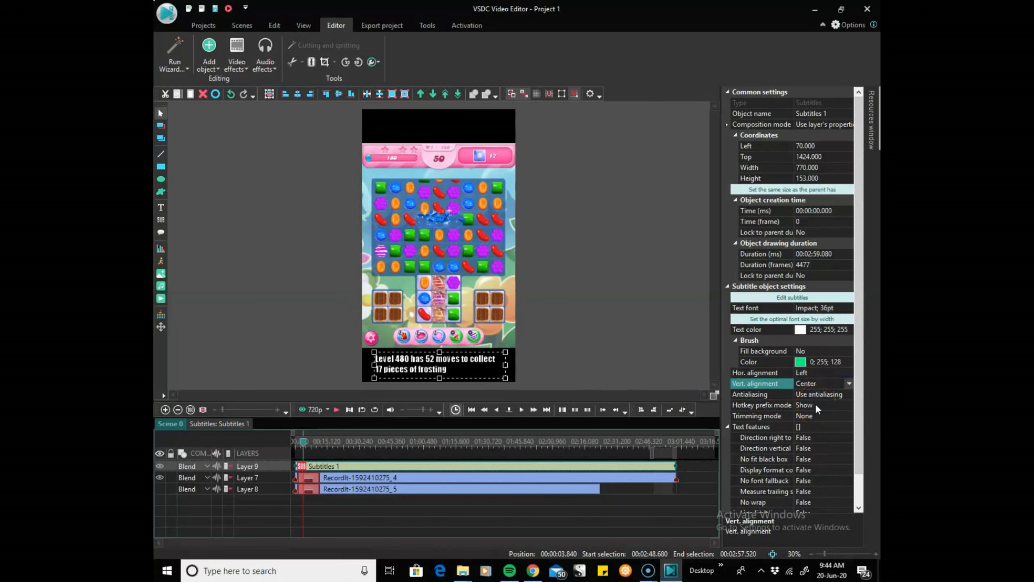
{"action": "left_click", "coordinate": [850, 384]}
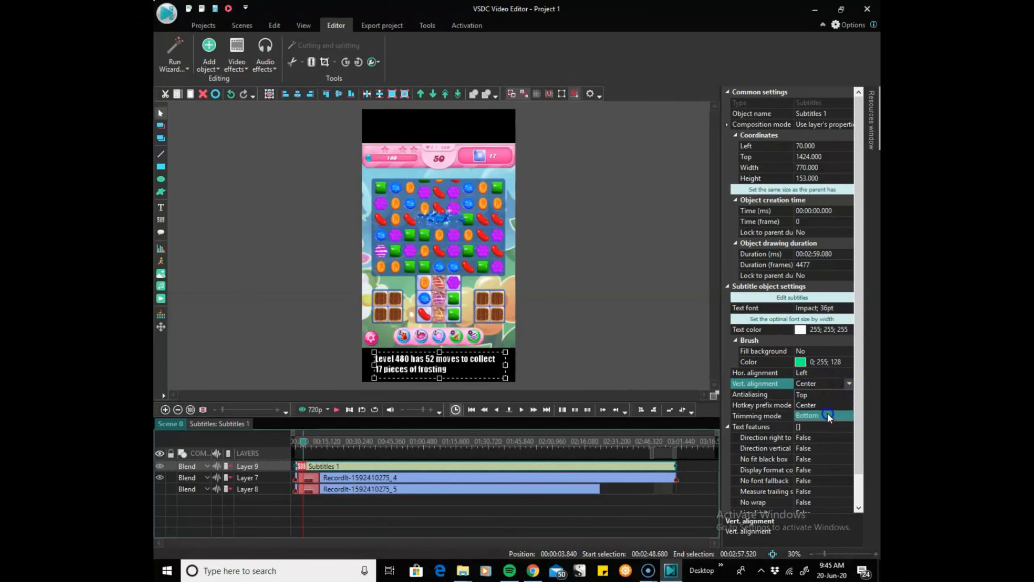
{"action": "left_click", "coordinate": [831, 412]}
{"action": "left_click", "coordinate": [847, 384]}
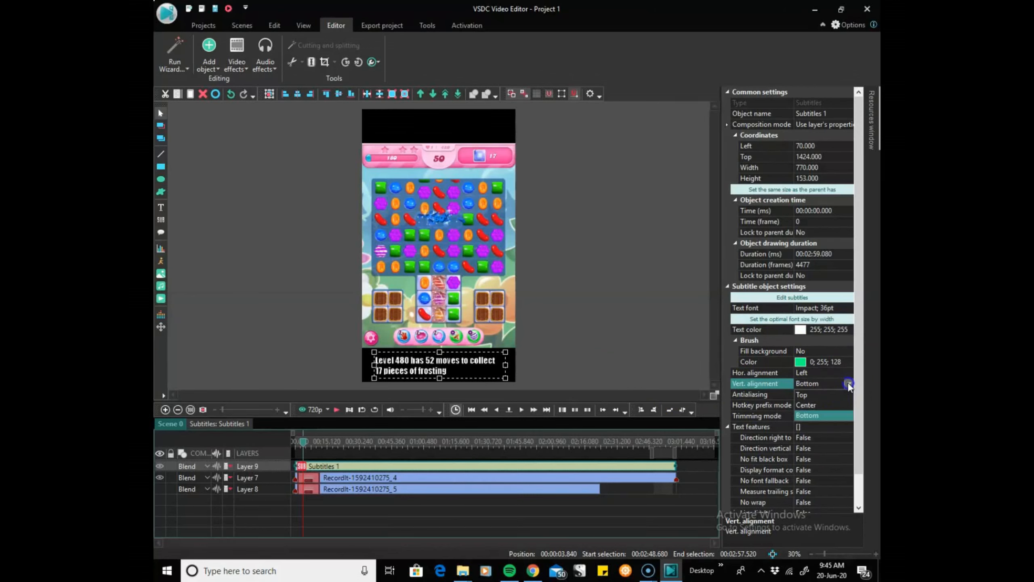
{"action": "left_click", "coordinate": [827, 397]}
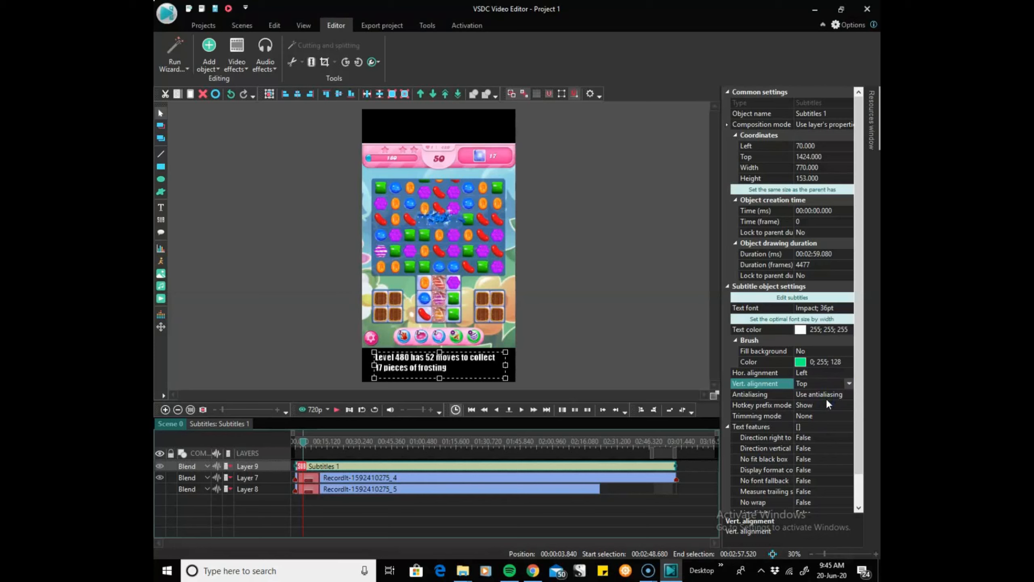
{"action": "left_click", "coordinate": [601, 349]}
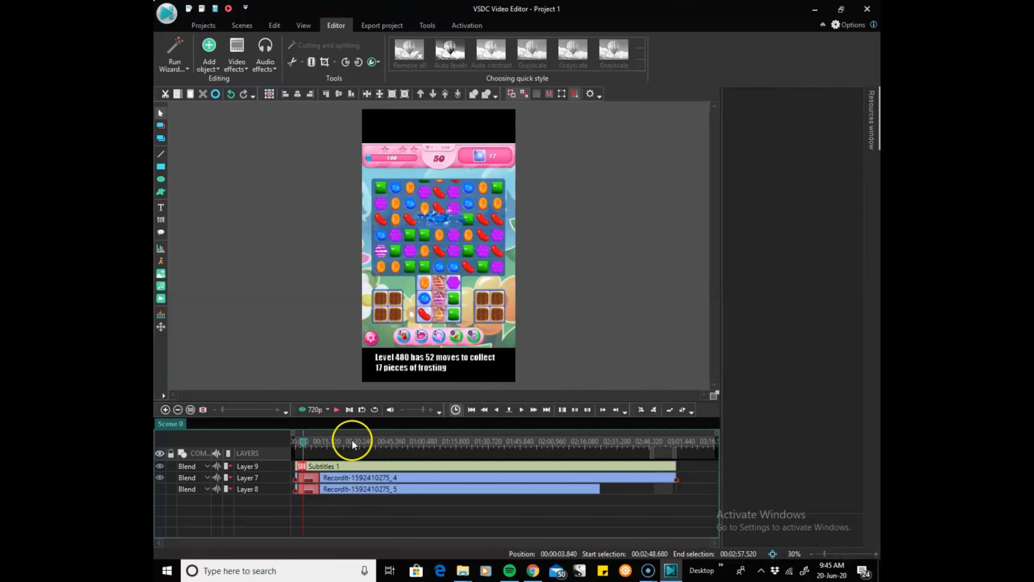
Preview the video with its subtitle up to about 15 seconds to find where the second subtitle should start
{"action": "left_click", "coordinate": [325, 466]}
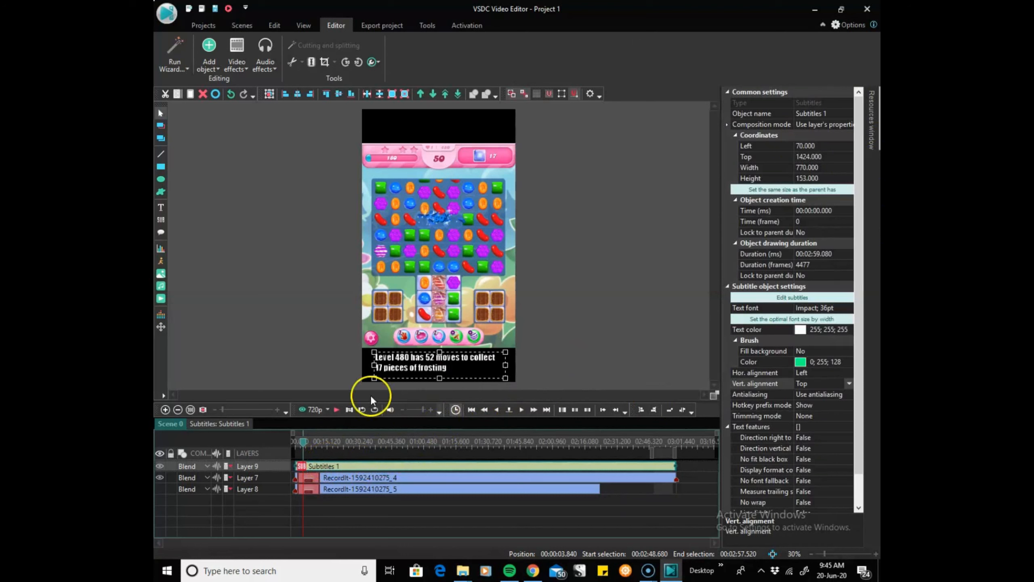
{"action": "left_click", "coordinate": [337, 410]}
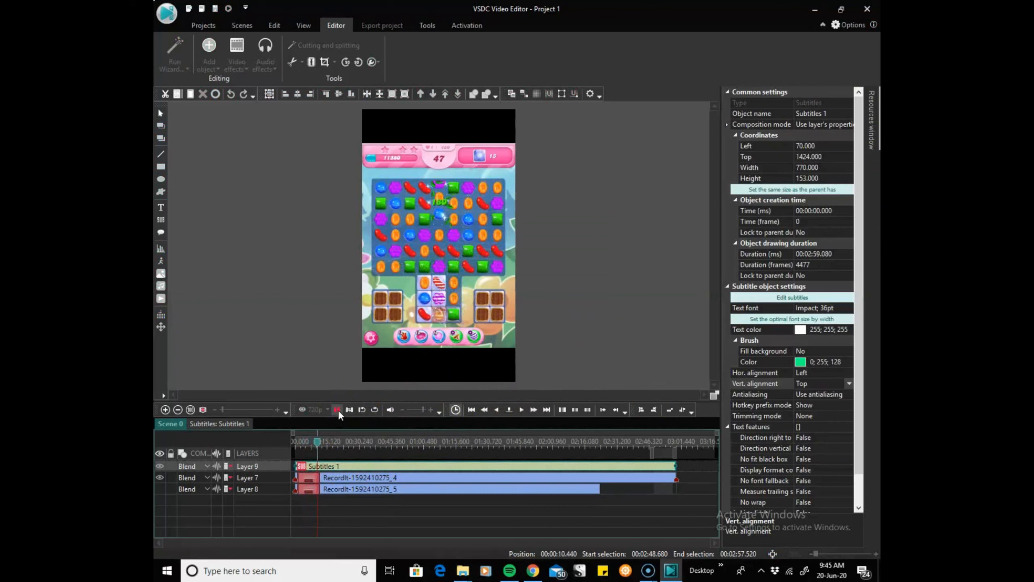
{"action": "left_click", "coordinate": [338, 410]}
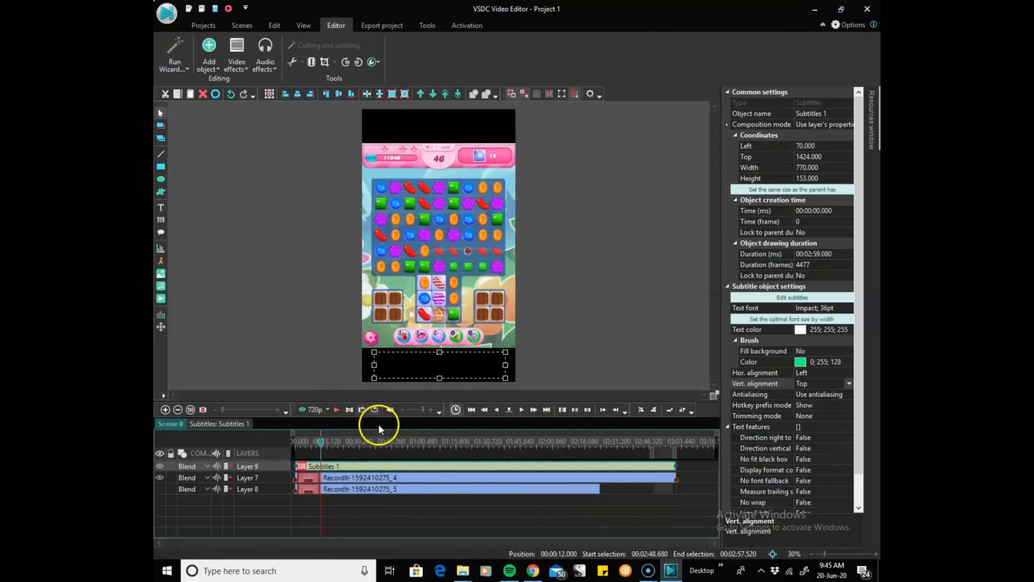
{"action": "left_click", "coordinate": [335, 408]}
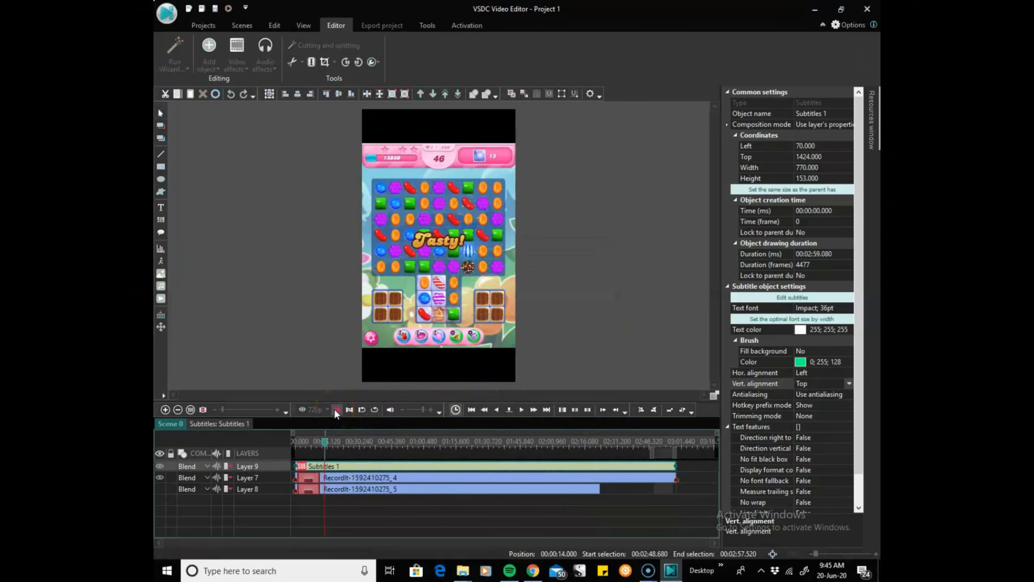
{"action": "left_click", "coordinate": [336, 409]}
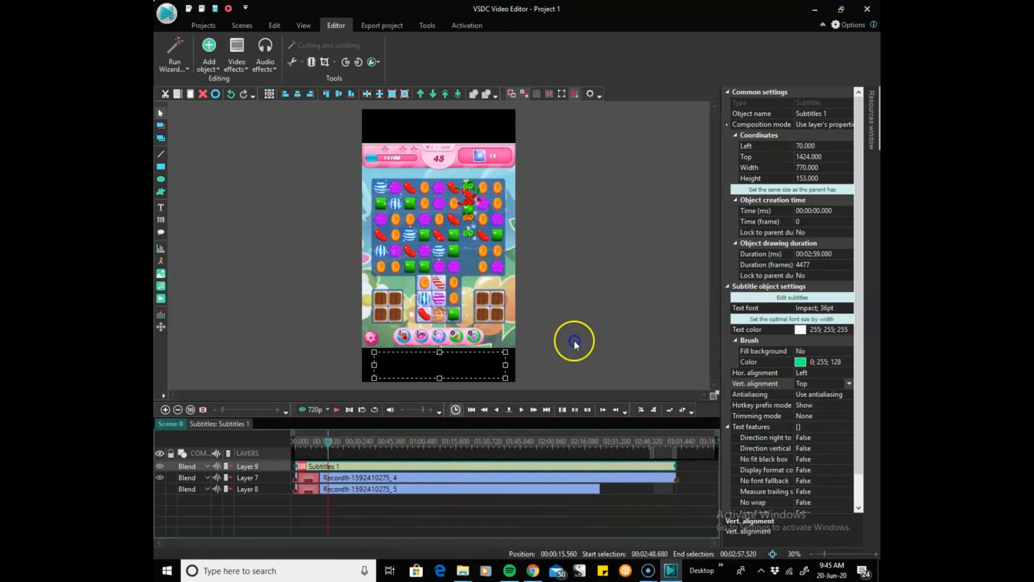
Add subtitle 2 with timing 00:00:17,000 --> 00:00:25,000 and the text "Try to make striped/wrapped combos or colour bombs"
{"action": "left_click", "coordinate": [813, 299]}
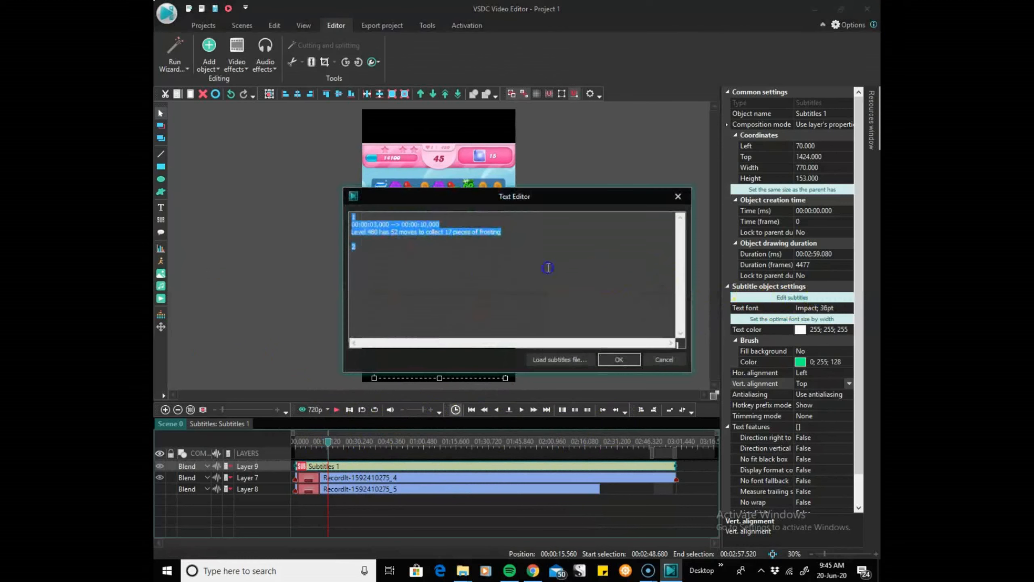
{"action": "left_click", "coordinate": [394, 260]}
{"action": "type", "text": "00:00"}
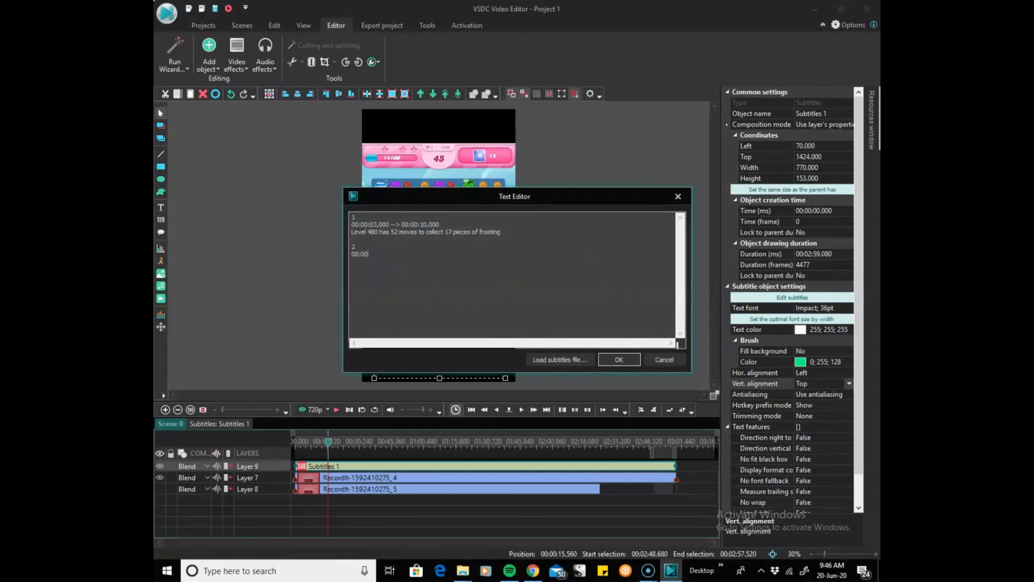
{"action": "type", "text": ":"}
{"action": "type", "text": "17,000 --> 00:00:25"}
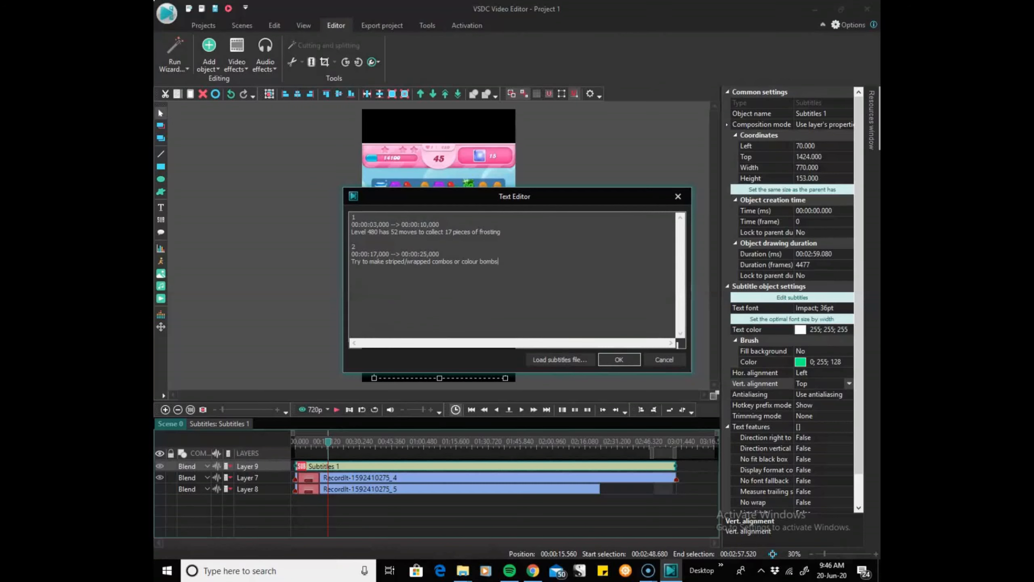
Add subtitle 3 with timing 00:00:26,000 --> 00:00:32 and the text "Aim to clear those waffles on bottom right and left", and apply the subtitles
{"action": "left_click", "coordinate": [509, 253]}
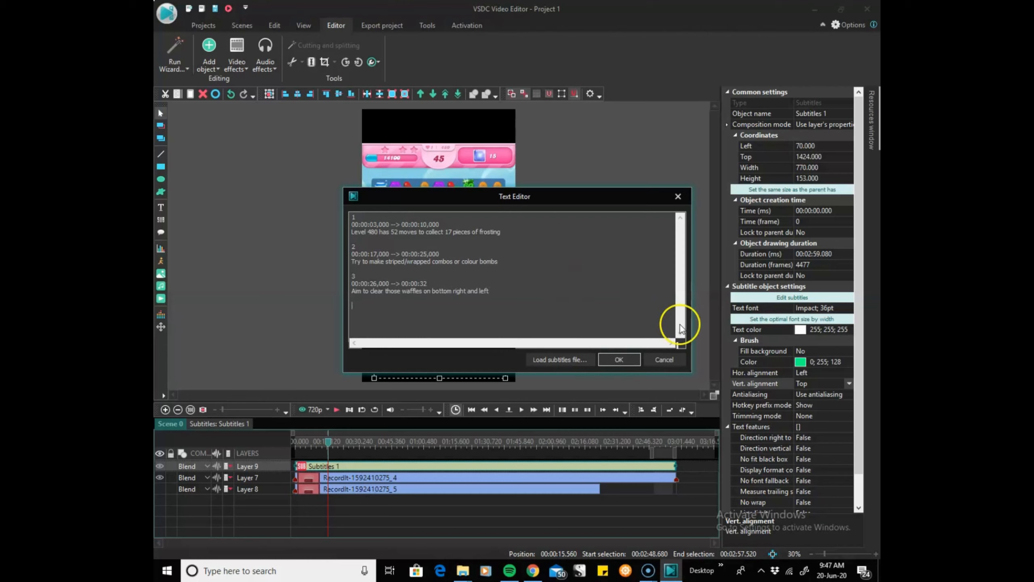
{"action": "left_click", "coordinate": [619, 359]}
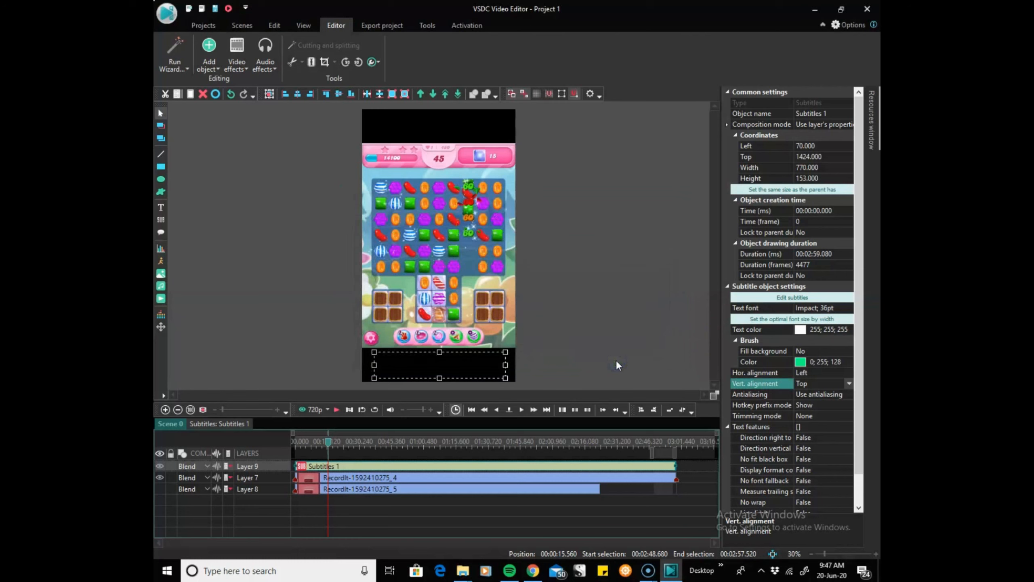
Preview the video from just before the second subtitle to the end to check the subtitle timing
{"action": "left_click", "coordinate": [322, 442]}
{"action": "left_click", "coordinate": [337, 409]}
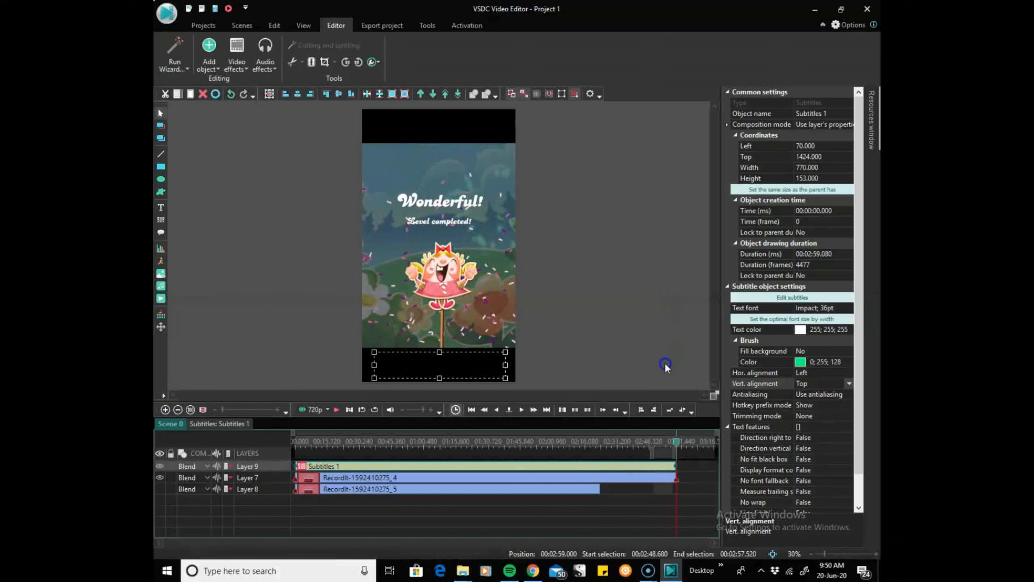
Set the MP4 export profile's video size to 2560 px width and 1440 px height, and apply the profile
{"action": "left_click", "coordinate": [383, 26]}
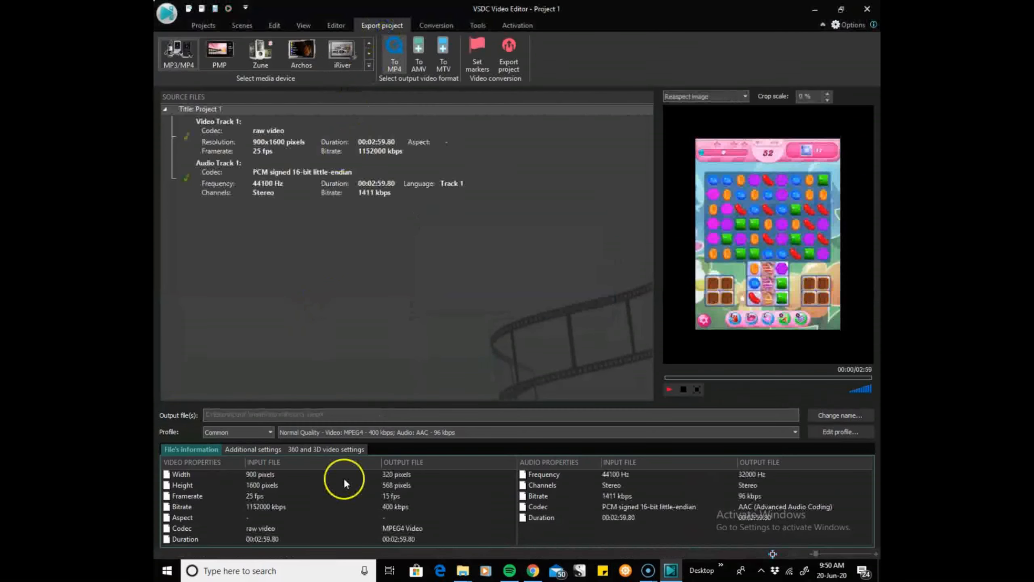
{"action": "double_click", "coordinate": [408, 483]}
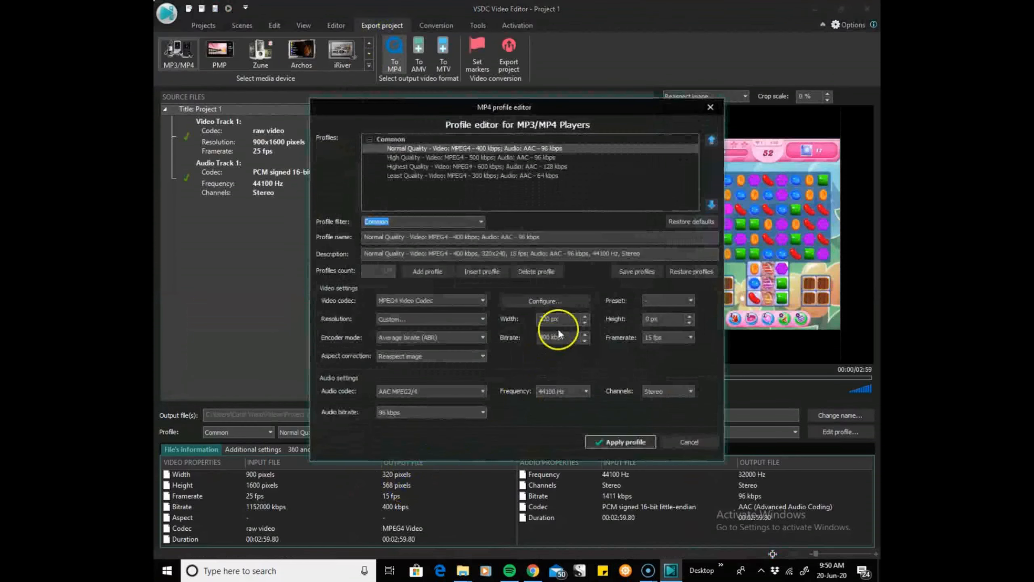
{"action": "left_click_drag", "start_coordinate": [555, 320], "coordinate": [513, 322]}
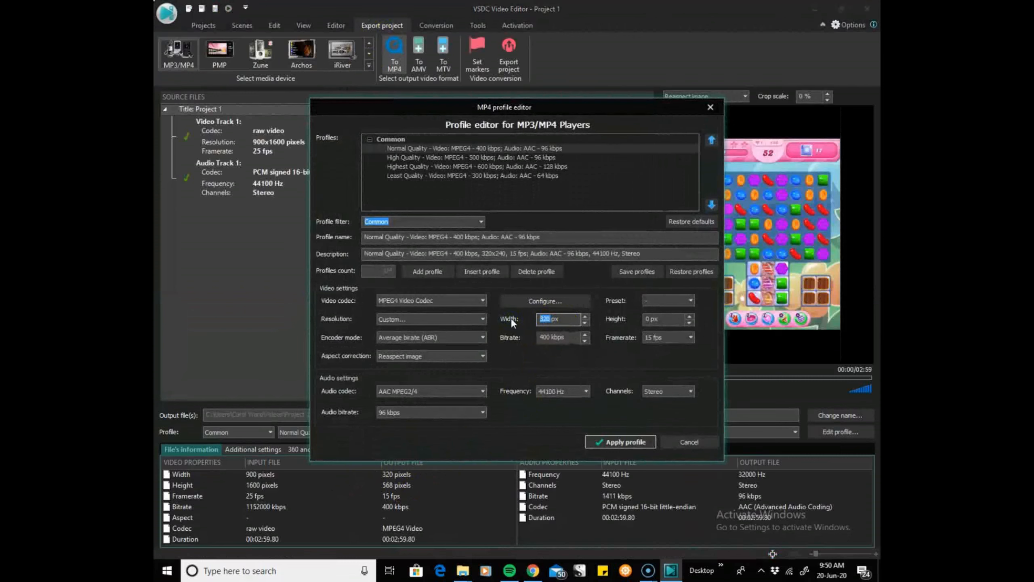
{"action": "type", "text": "2560"}
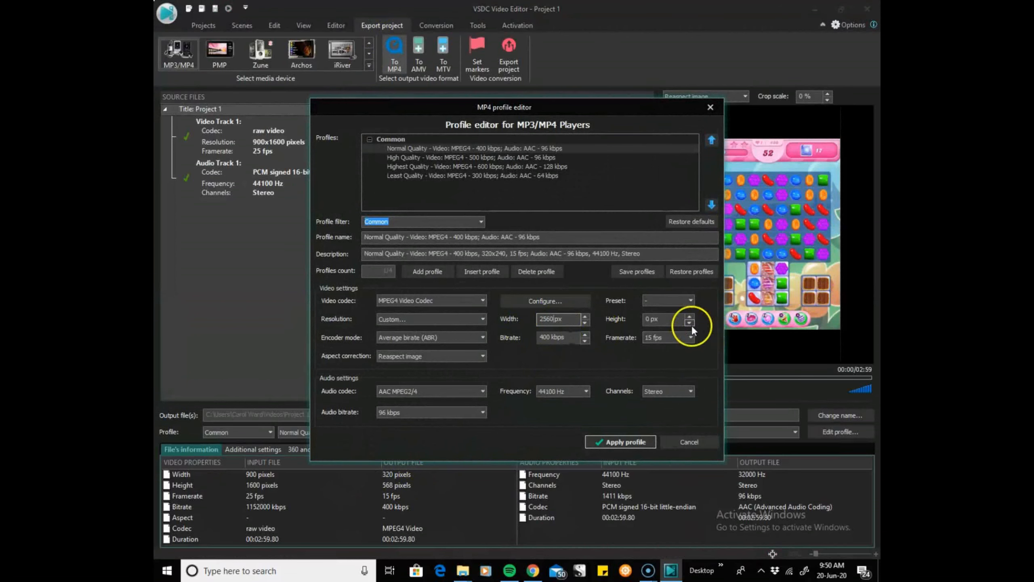
{"action": "double_click", "coordinate": [651, 319]}
{"action": "type", "text": "1440"}
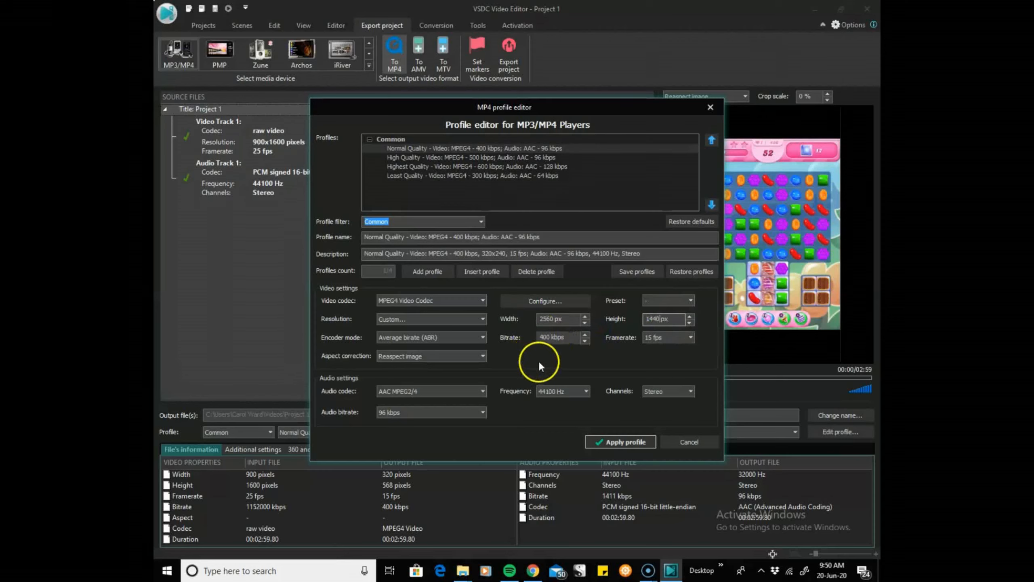
{"action": "left_click", "coordinate": [622, 444]}
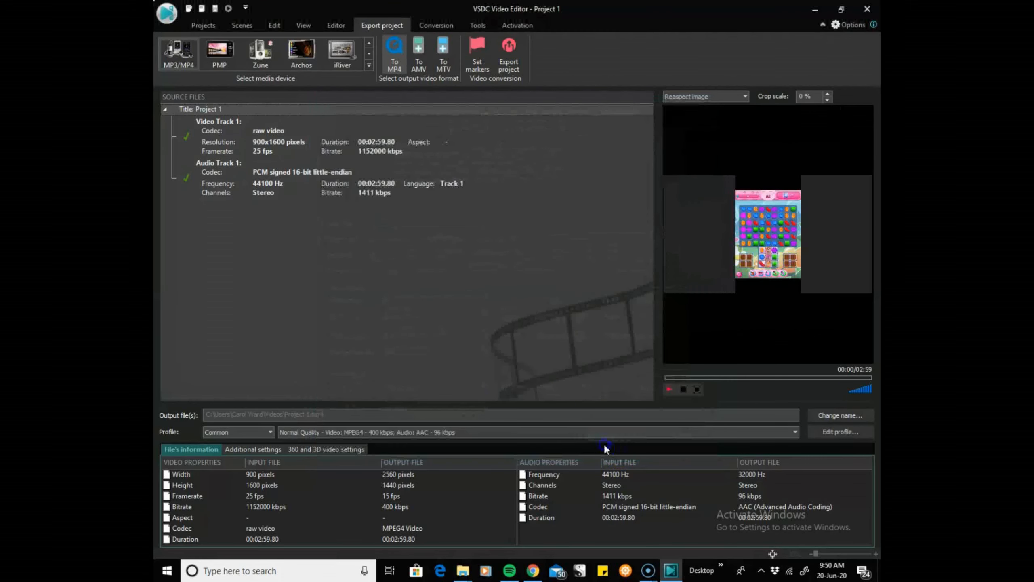
Export the project to MP4, continuing without the premium features
{"action": "left_click", "coordinate": [505, 60]}
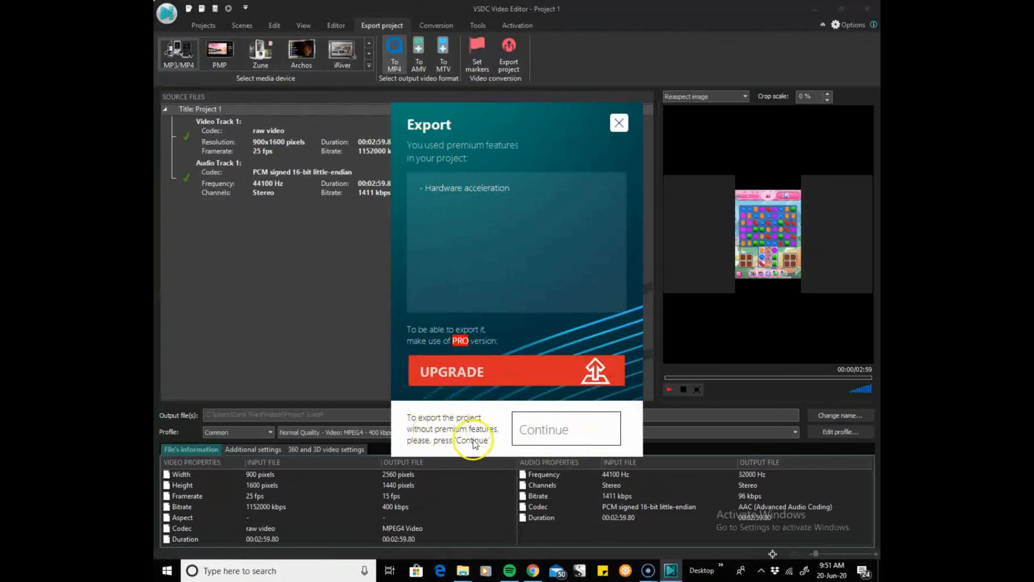
{"action": "left_click", "coordinate": [546, 439]}
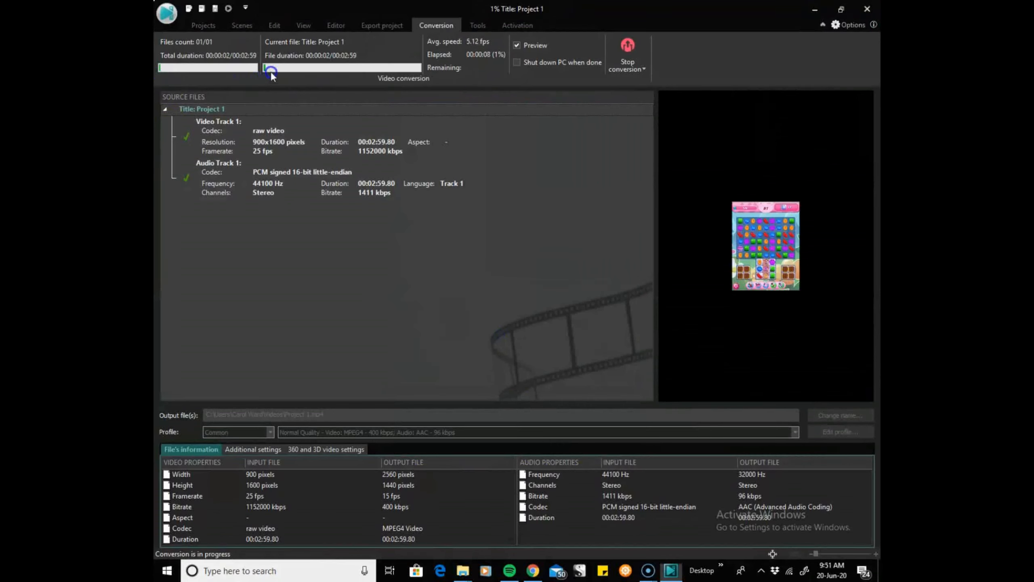
{"action": "left_click", "coordinate": [618, 174]}
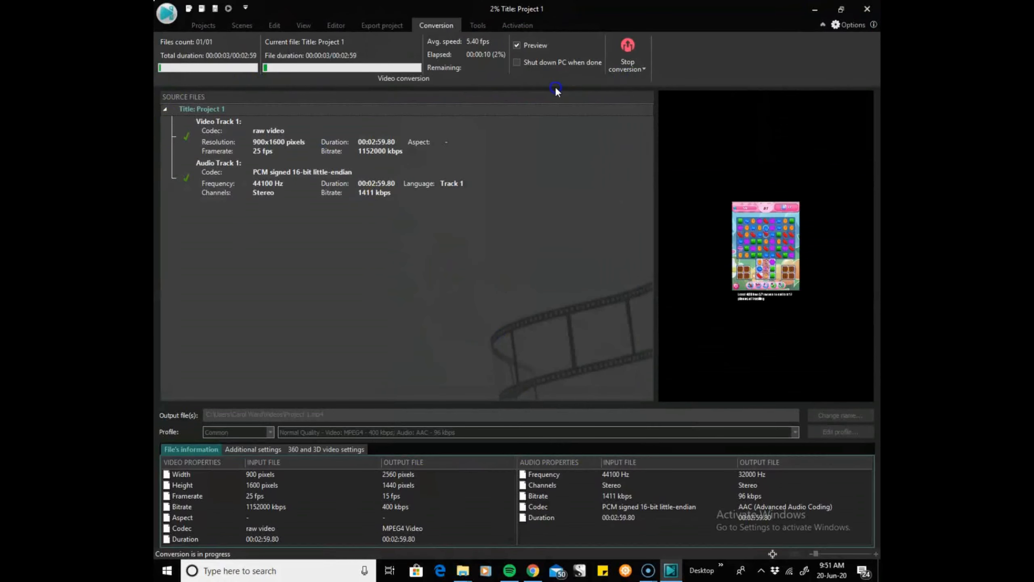